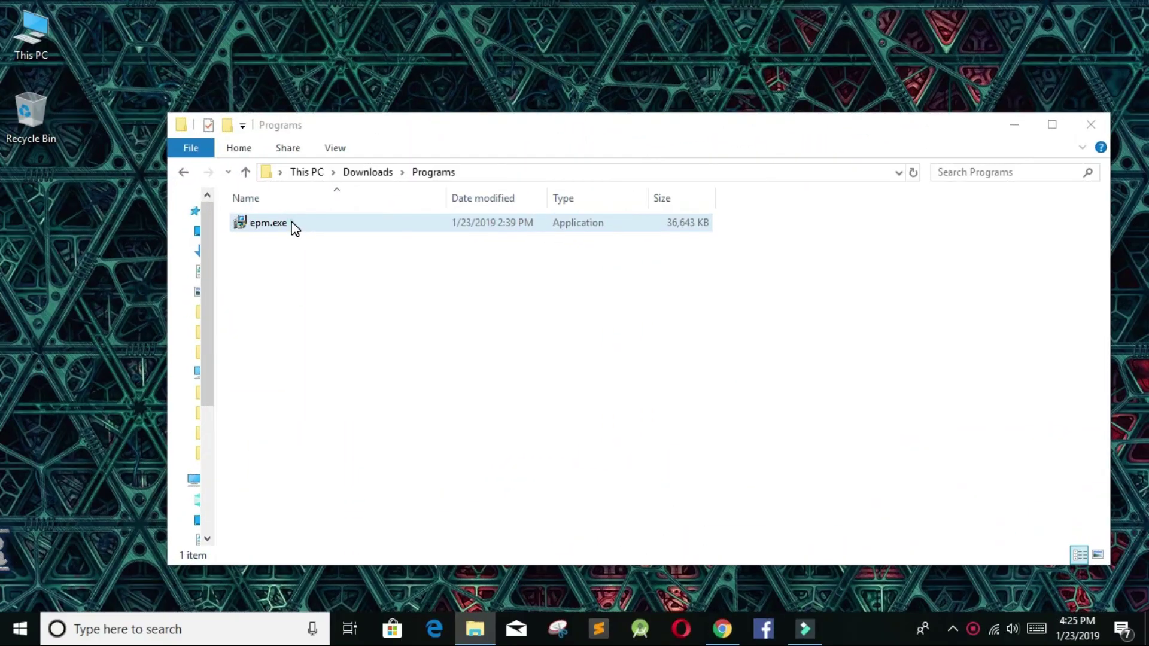
Run the epm.exe installer from the Programs folder as administrator
{"action": "left_click", "coordinate": [292, 225]}
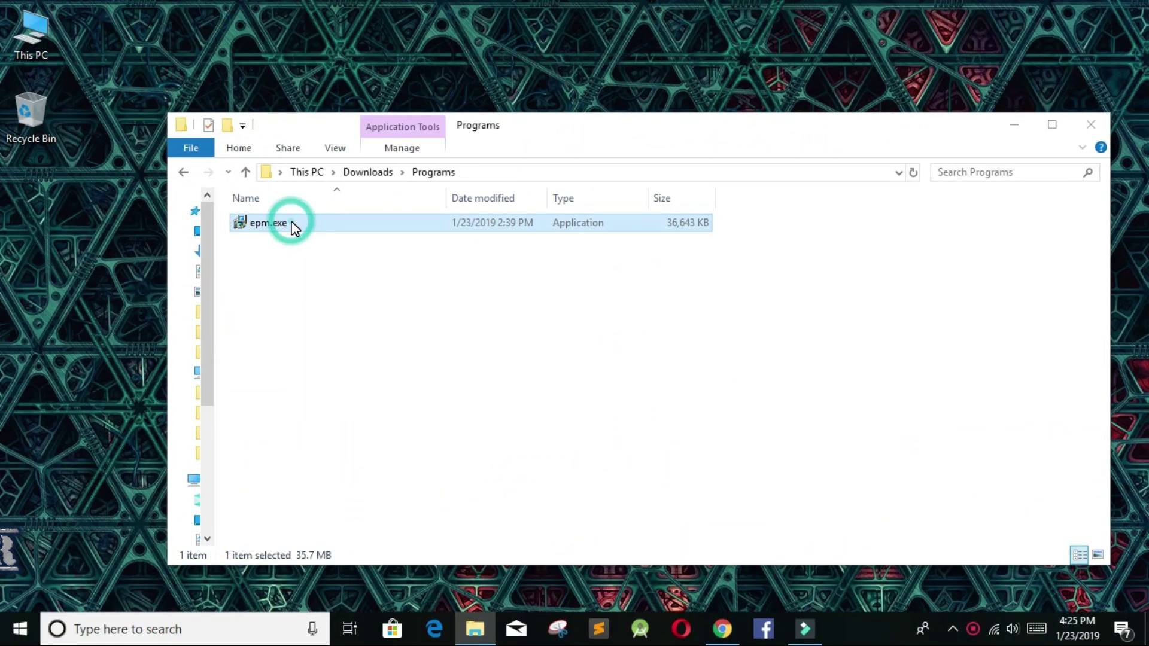
{"action": "right_click", "coordinate": [294, 226]}
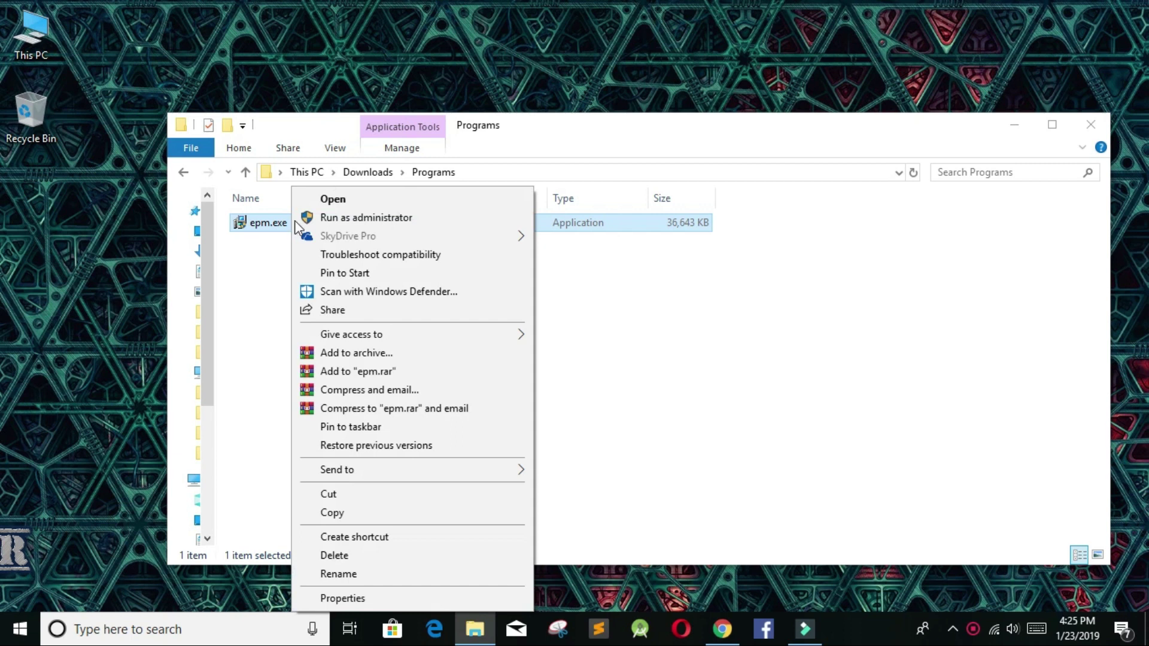
{"action": "left_click", "coordinate": [318, 220]}
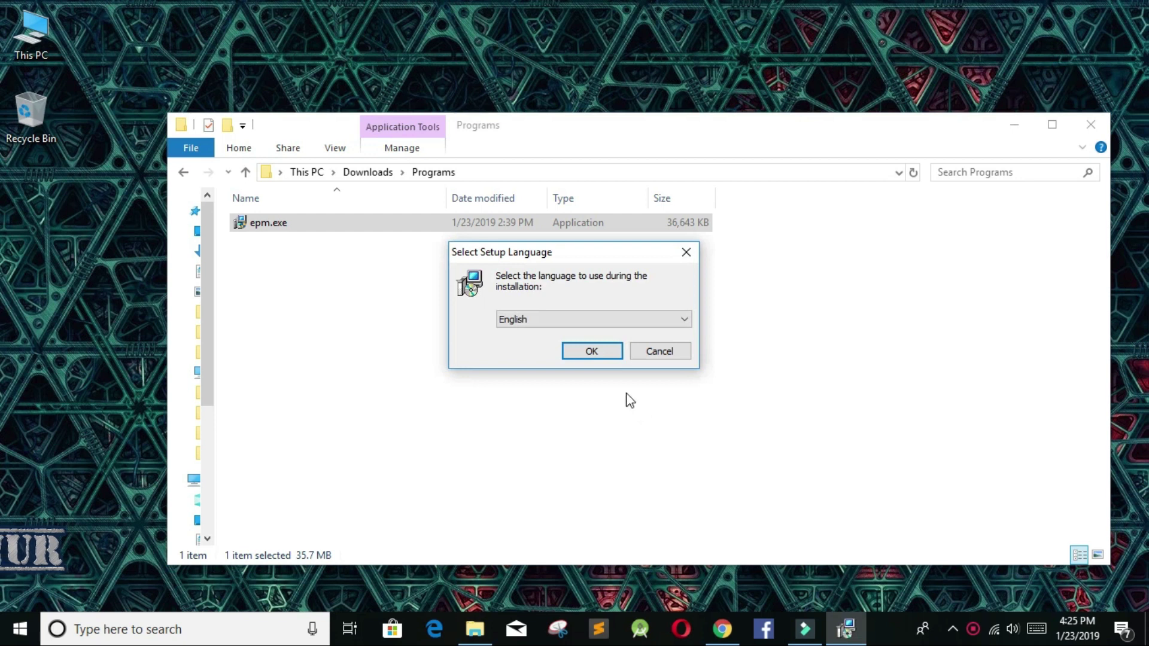
Install EaseUS Partition Master Free in English to the default folder, skipping the offers
{"action": "left_click", "coordinate": [592, 352]}
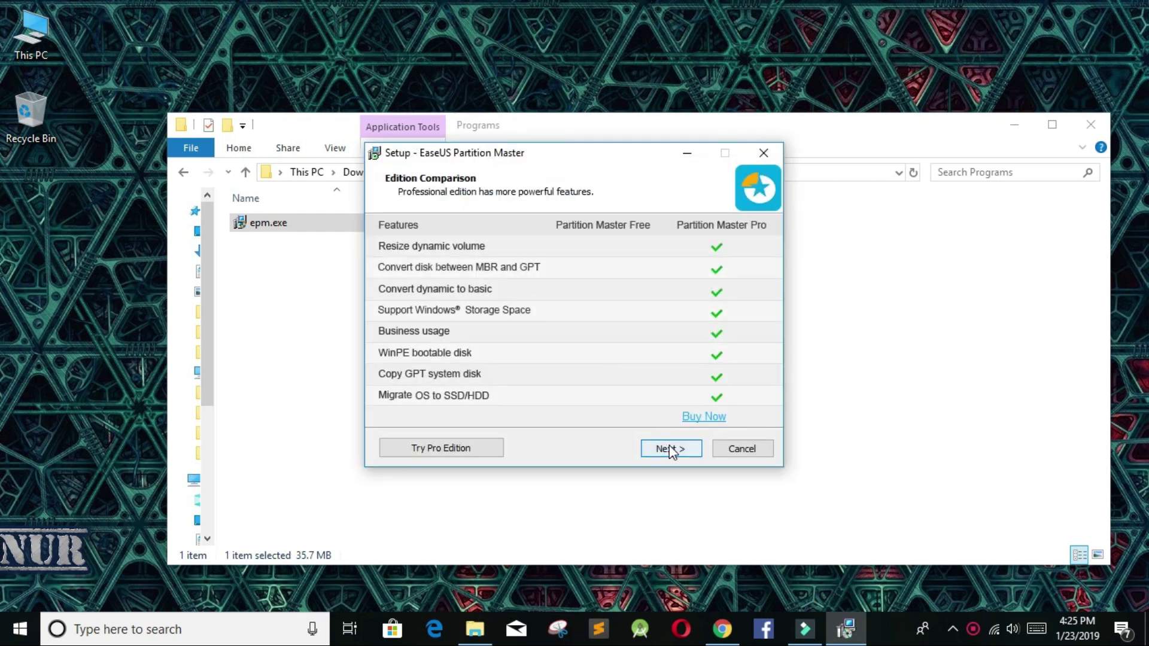
{"action": "left_click", "coordinate": [671, 450]}
{"action": "left_click", "coordinate": [671, 450]}
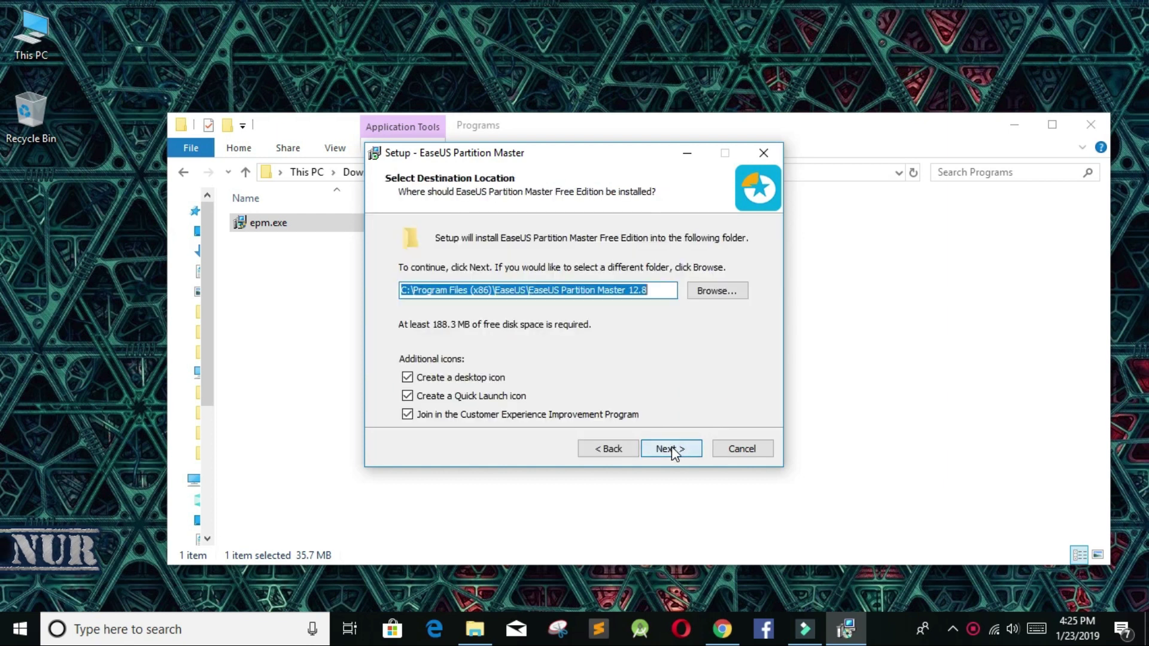
{"action": "left_click", "coordinate": [666, 452]}
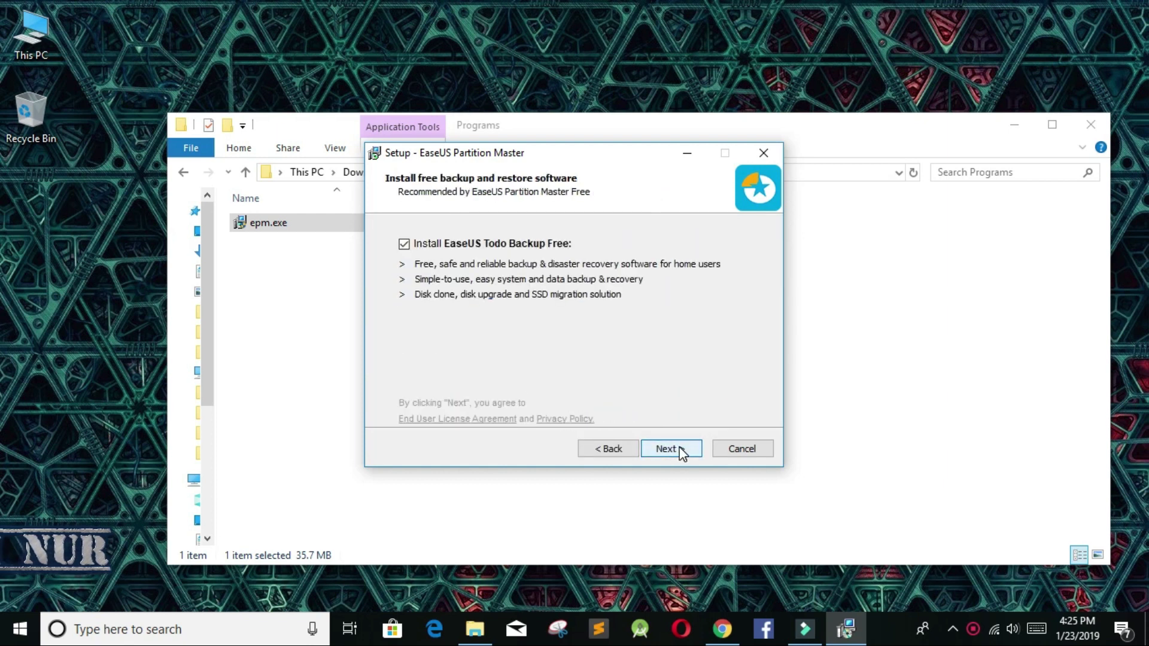
{"action": "left_click", "coordinate": [681, 452]}
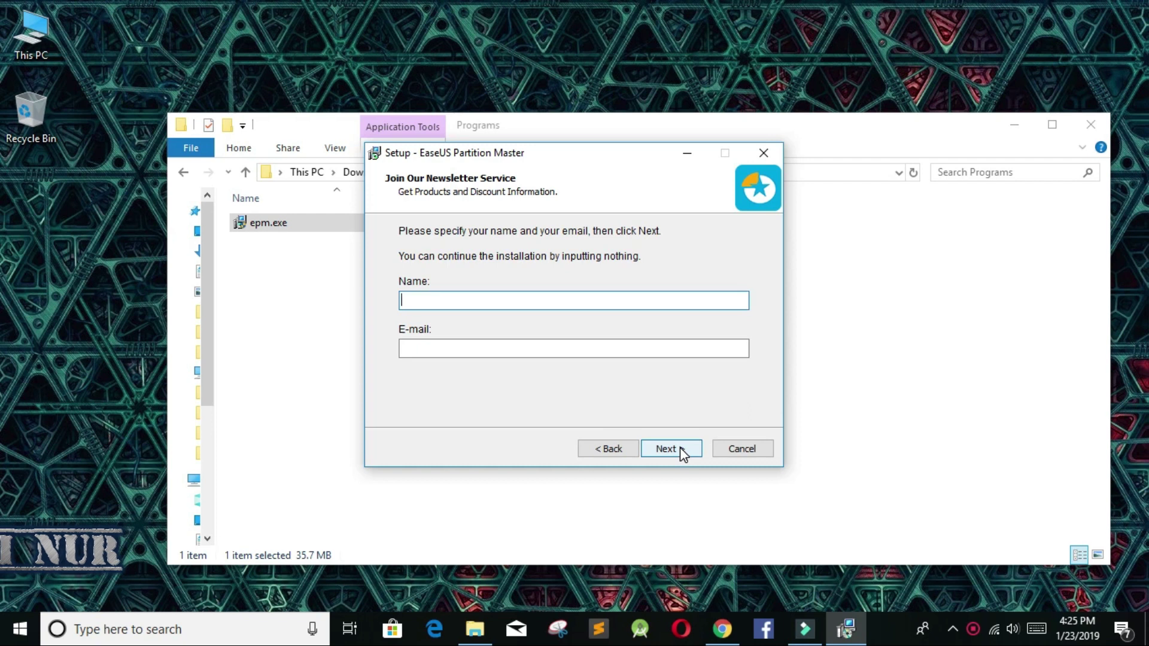
{"action": "left_click", "coordinate": [680, 449]}
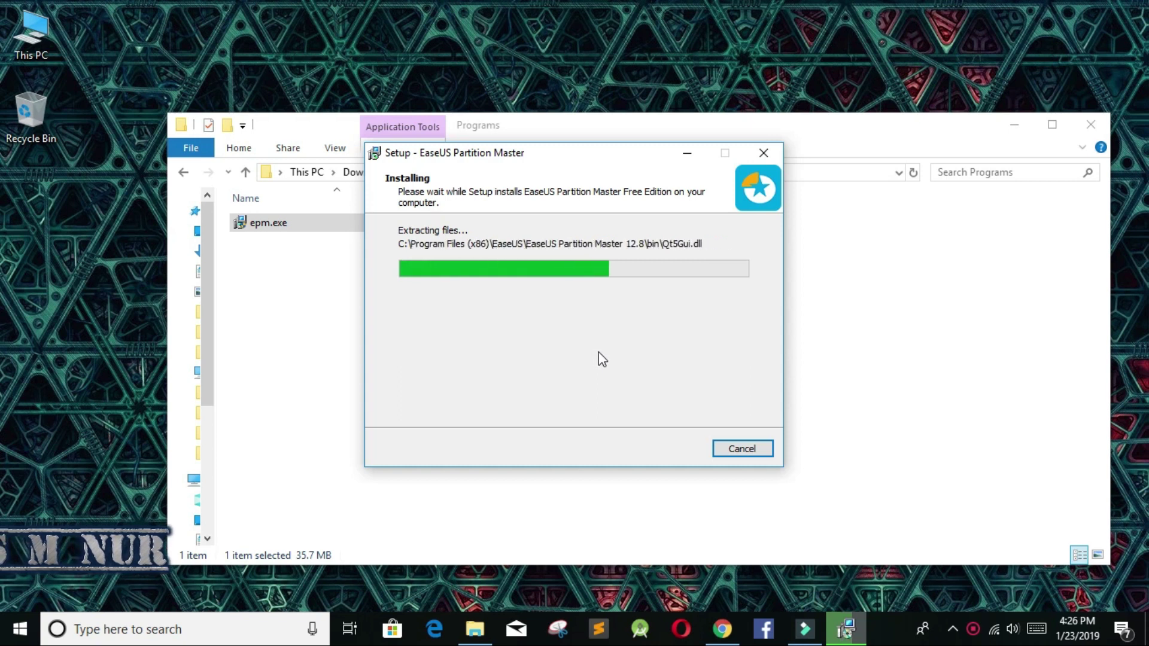
{"action": "left_click", "coordinate": [1014, 124]}
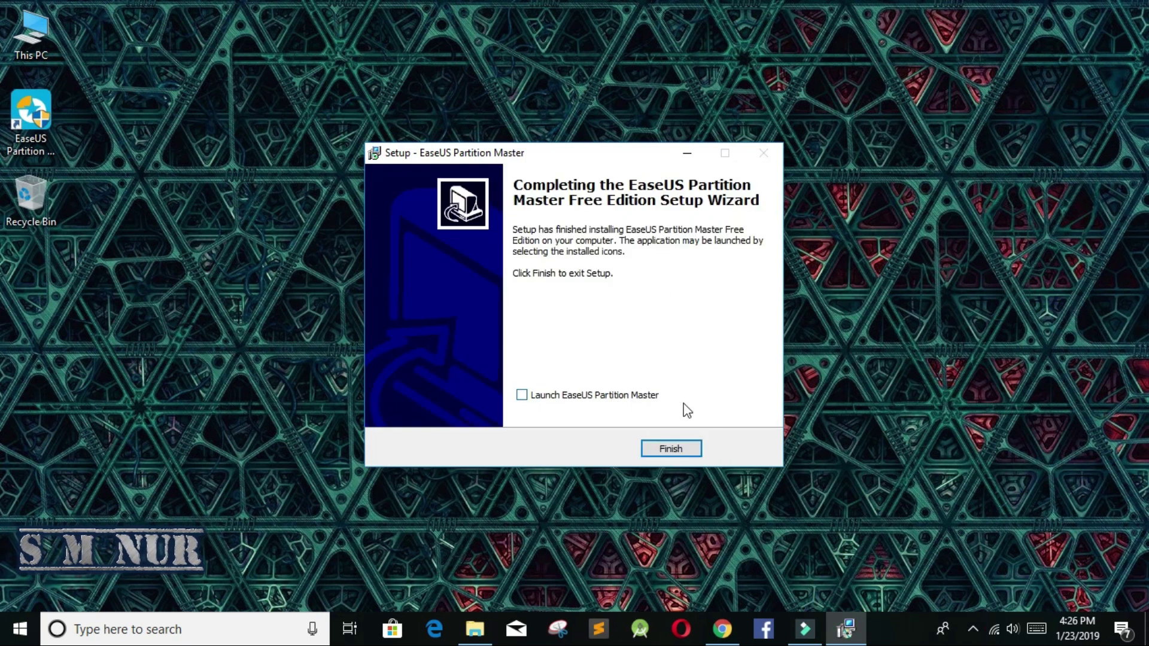
{"action": "left_click", "coordinate": [692, 451]}
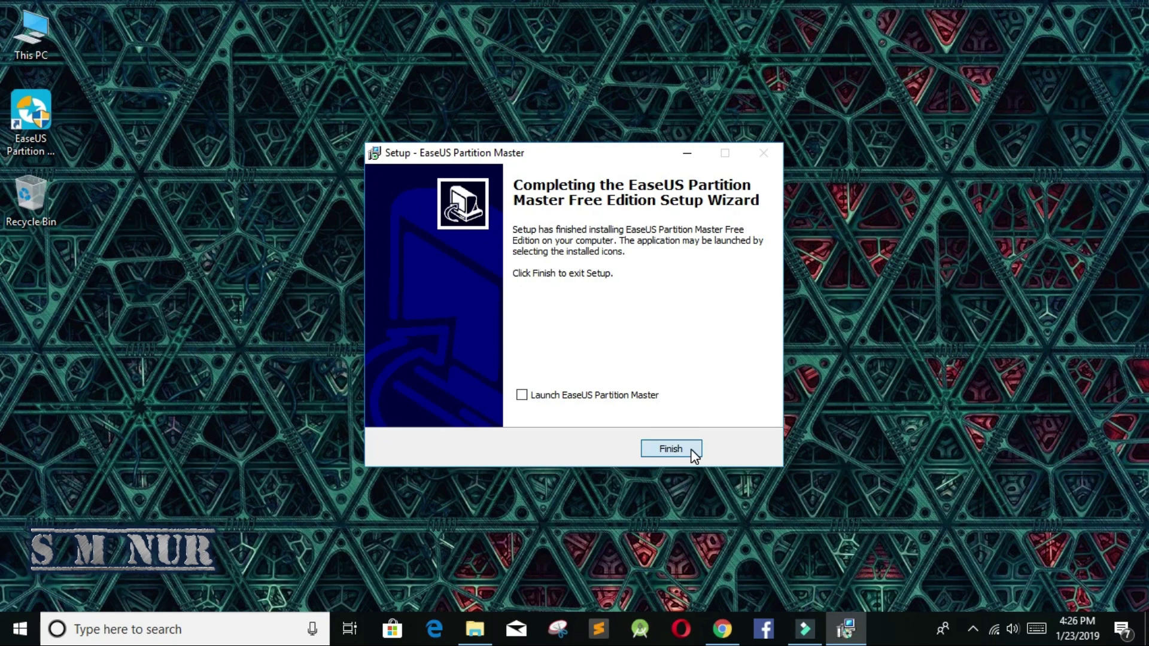
{"action": "left_click", "coordinate": [693, 455]}
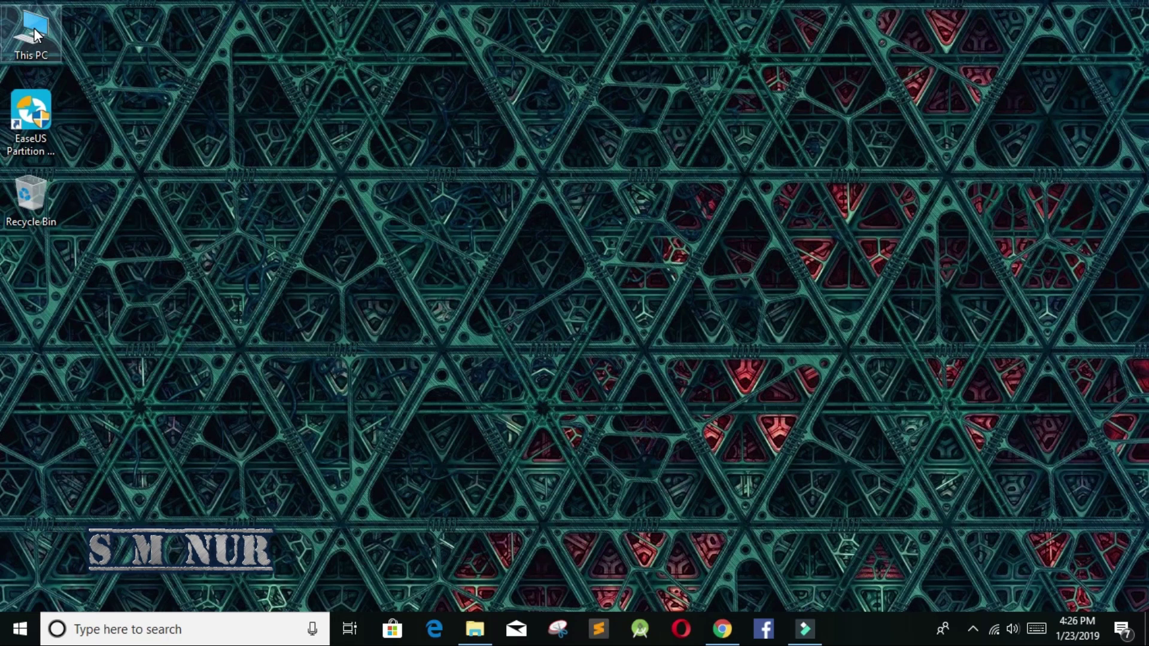
Open Disk Management from This PC's Manage to view Disk 0's five partitions
{"action": "right_click", "coordinate": [34, 30]}
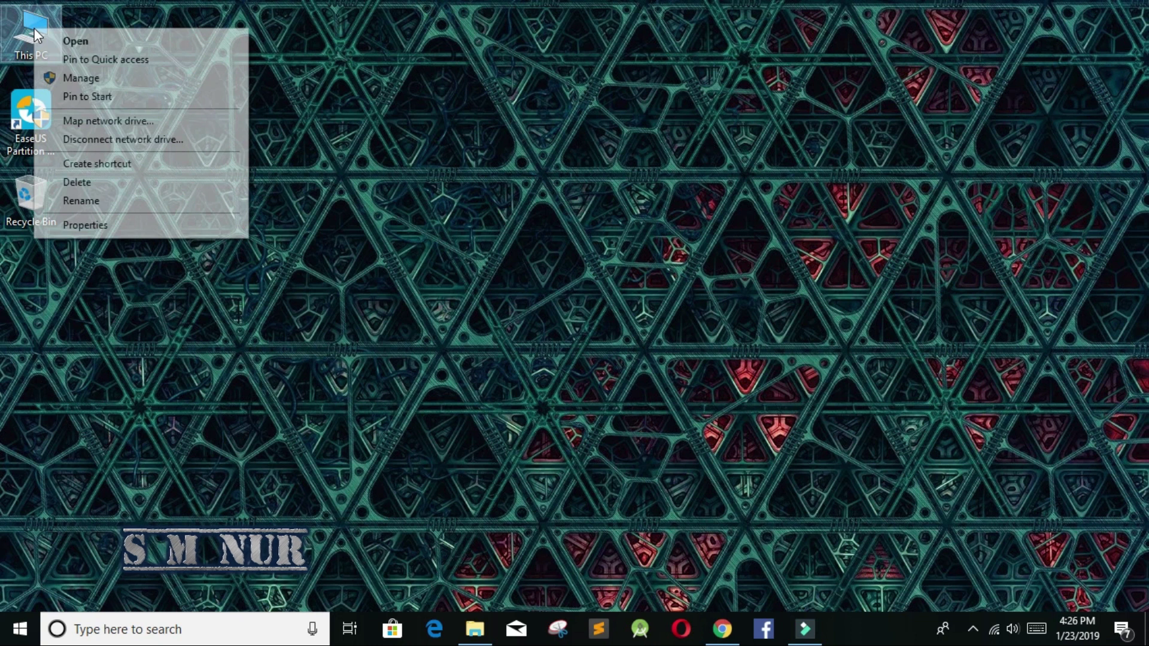
{"action": "left_click", "coordinate": [70, 81]}
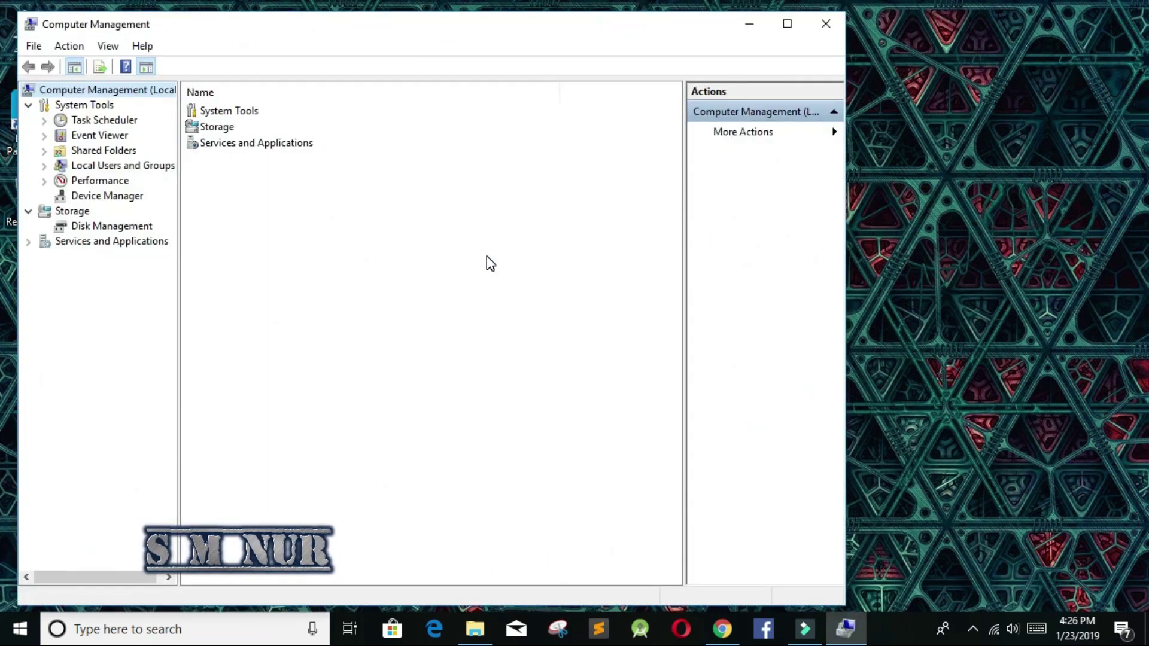
{"action": "left_click", "coordinate": [110, 227]}
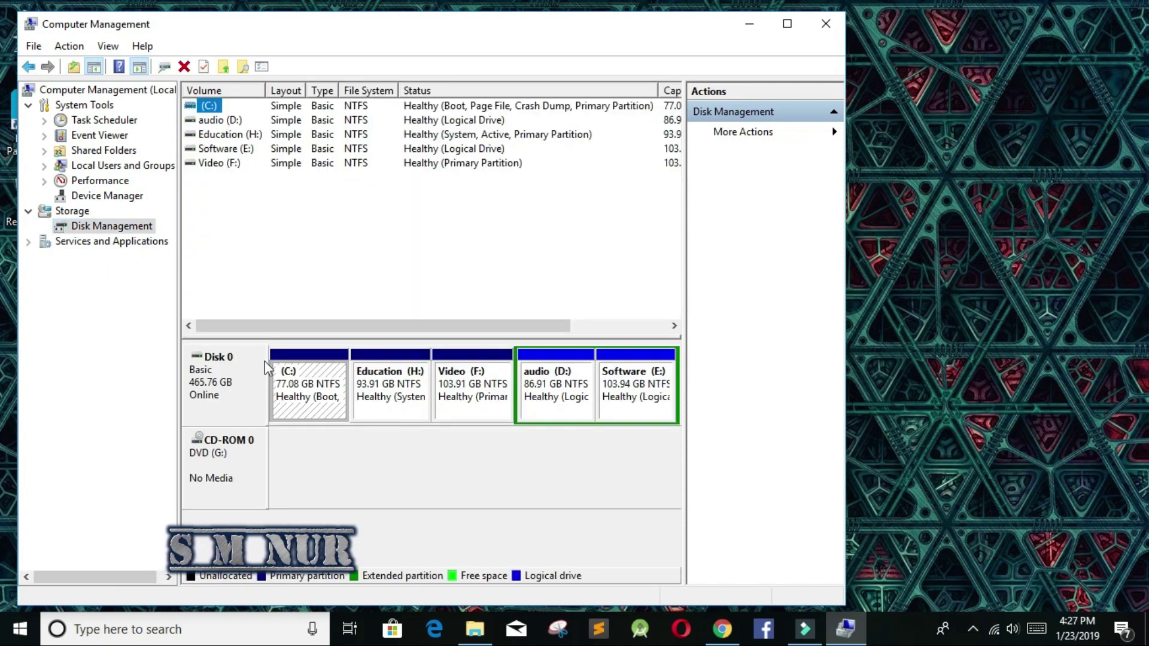
{"action": "left_click", "coordinate": [22, 630]}
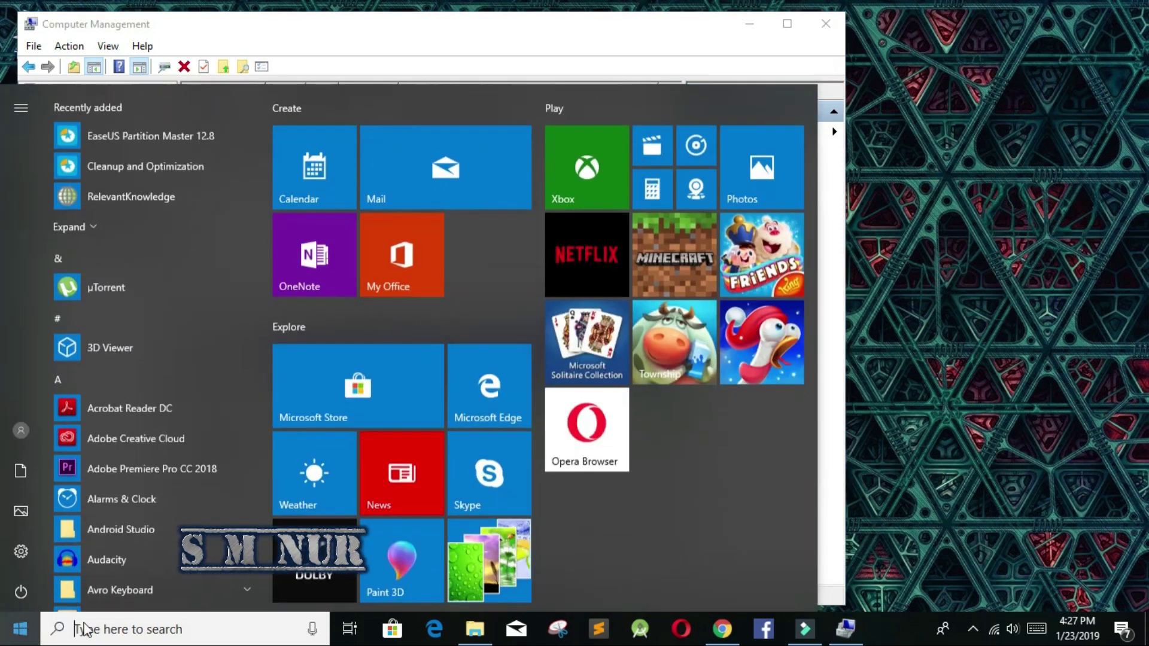
Launch Calculator and move it aside from the disk layout
{"action": "left_click", "coordinate": [91, 628]}
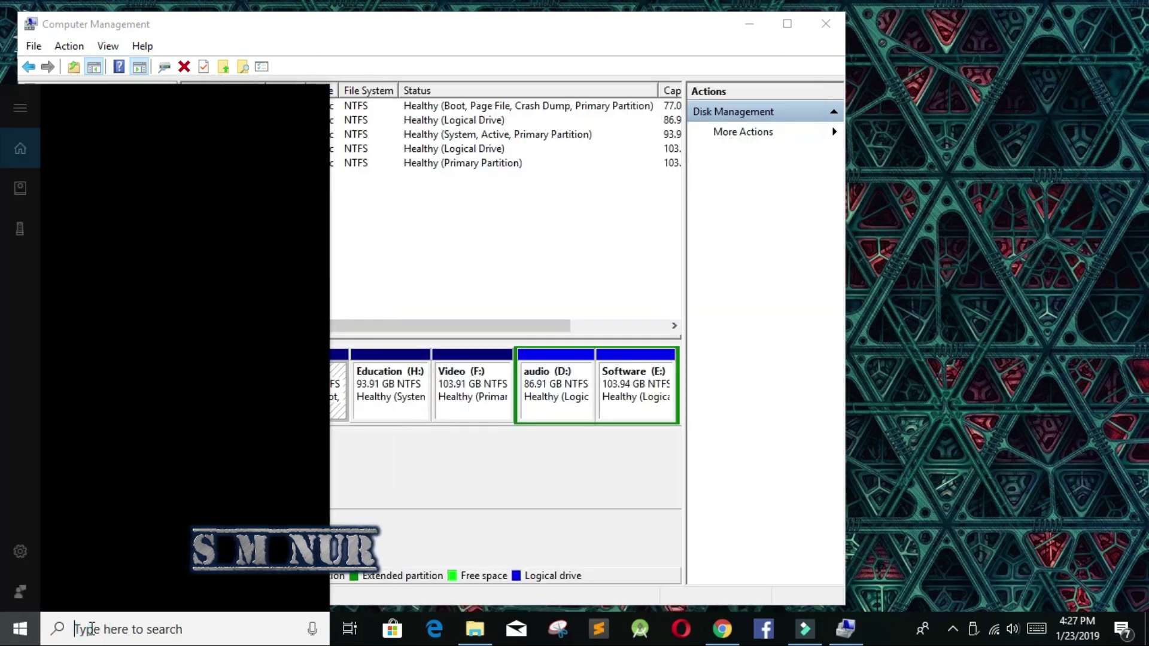
{"action": "type", "text": "d"}
{"action": "type", "text": "a"}
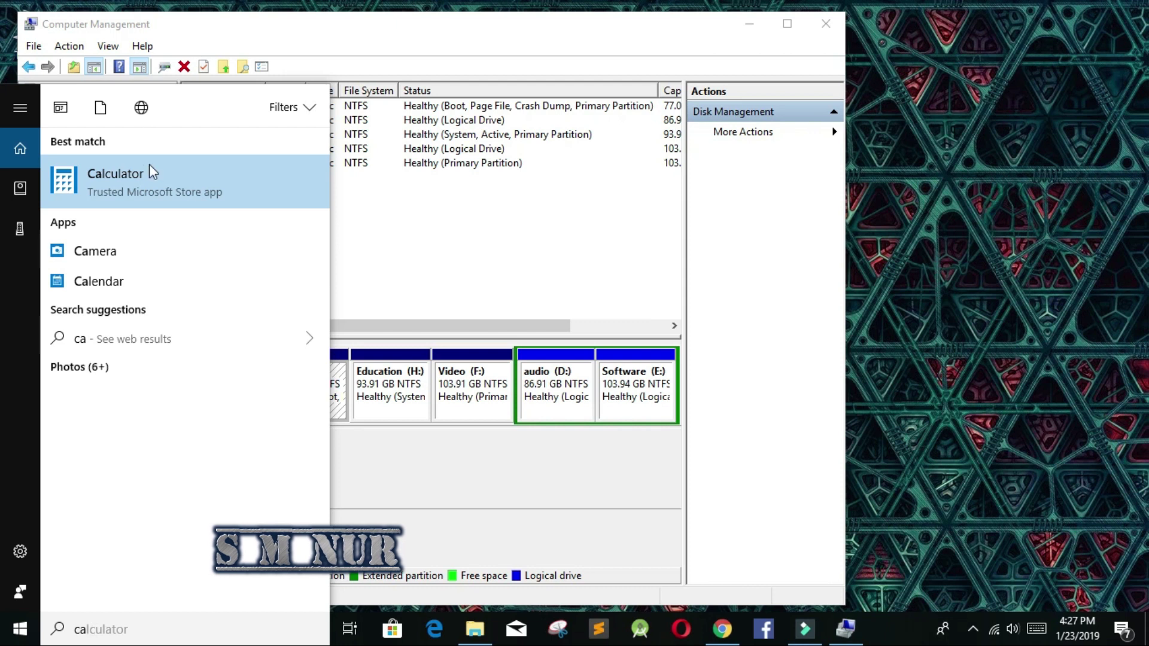
{"action": "left_click", "coordinate": [149, 173]}
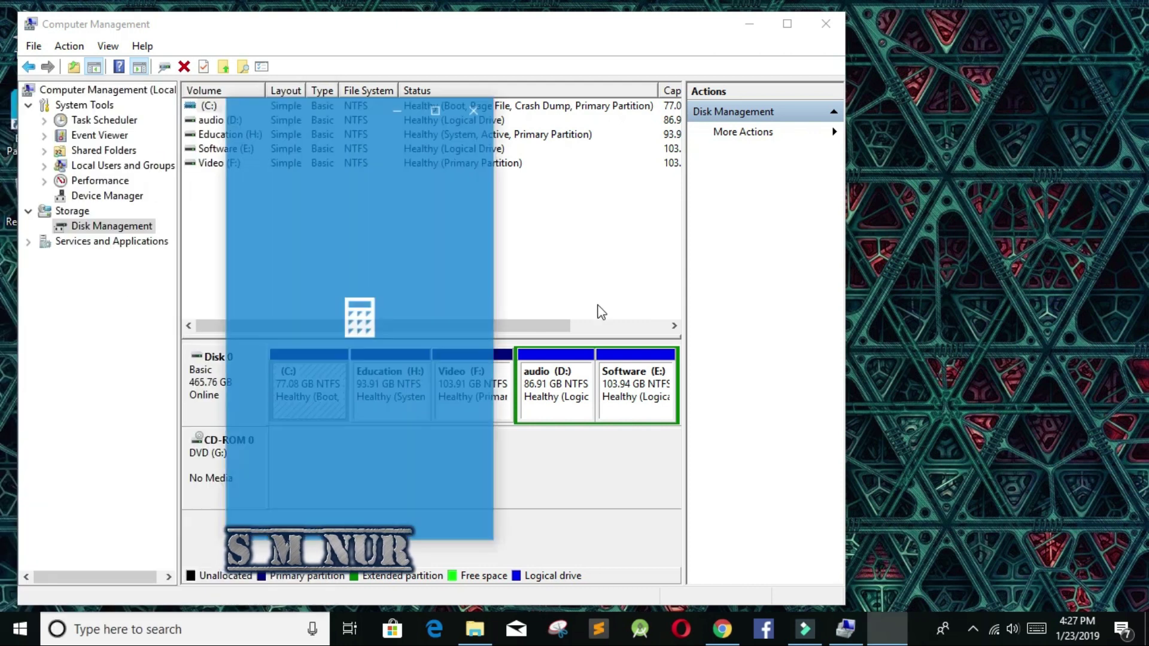
{"action": "left_click_drag", "start_coordinate": [383, 158], "coordinate": [789, 158]}
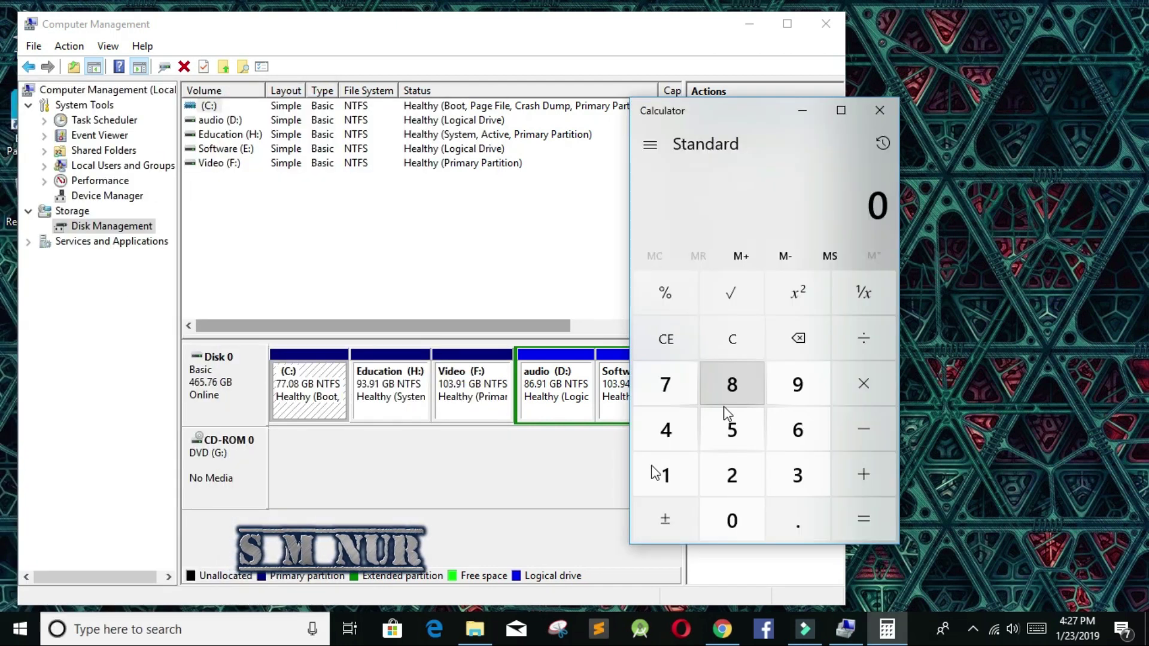
Compute 1 × 1024 = 1,024, then close Calculator
{"action": "left_click", "coordinate": [672, 471]}
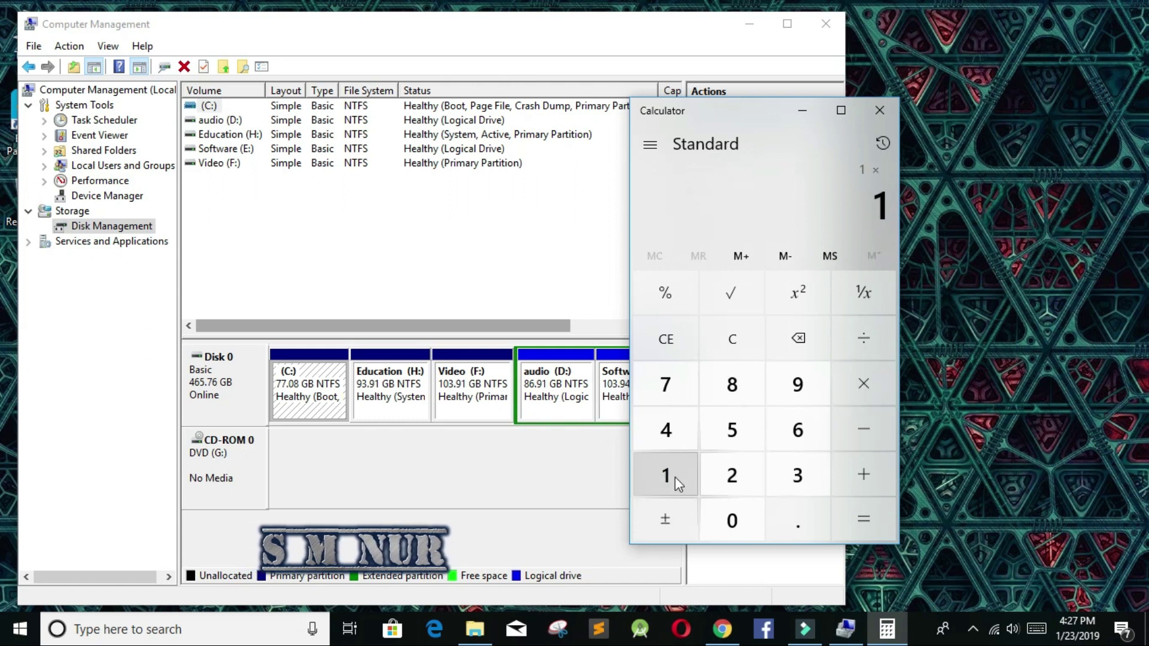
{"action": "left_click", "coordinate": [733, 522]}
{"action": "left_click", "coordinate": [731, 475]}
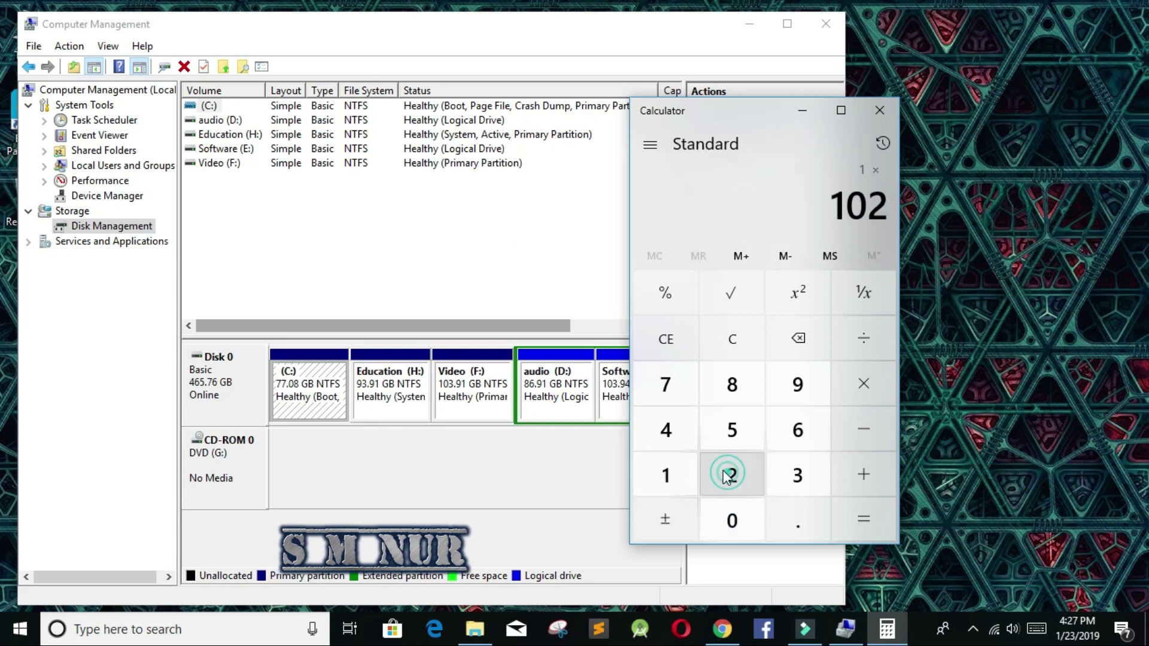
{"action": "left_click", "coordinate": [674, 434]}
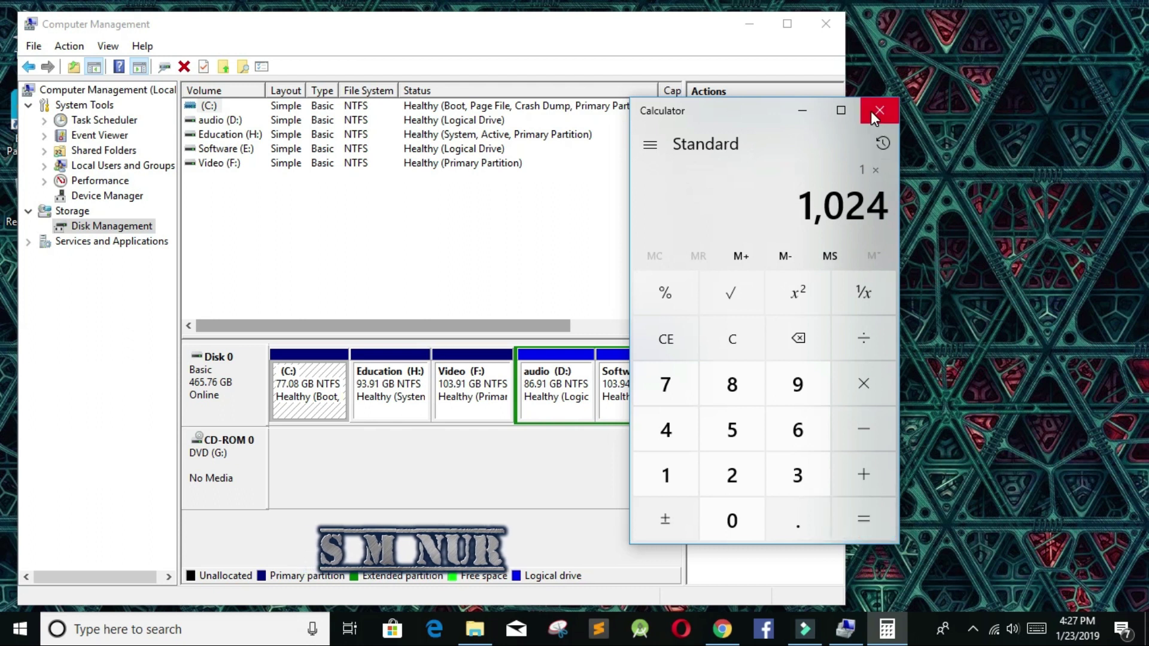
{"action": "left_click", "coordinate": [879, 523]}
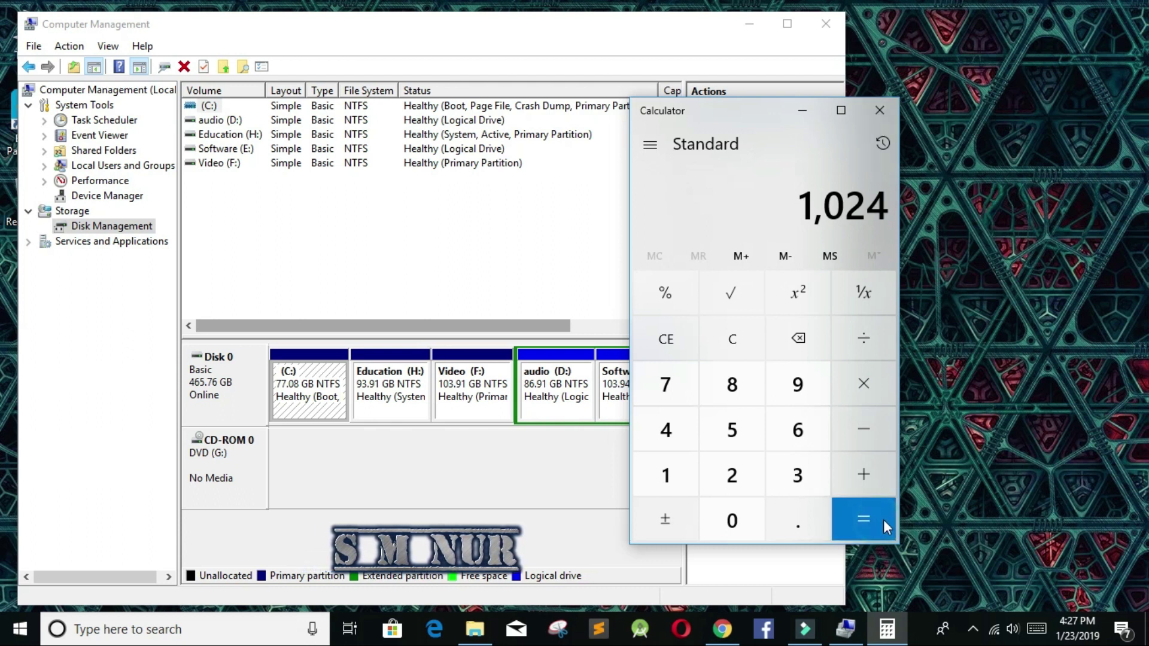
{"action": "left_click", "coordinate": [879, 110]}
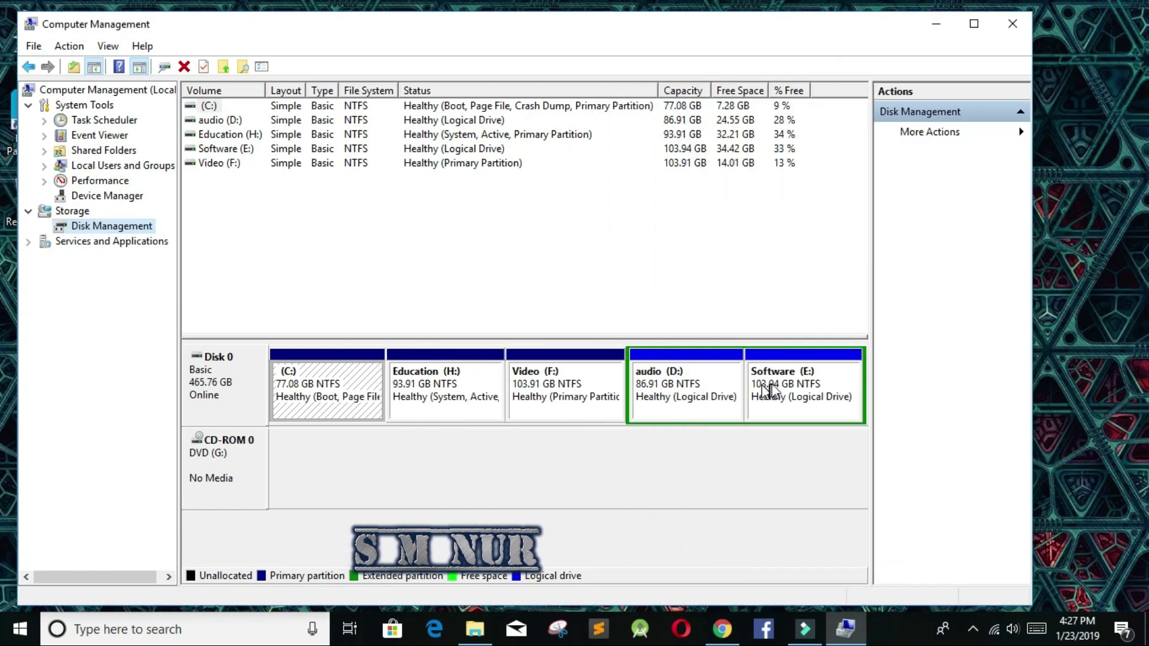
Shrink Software (E:) by 1024 MB to 102.94 GB, then close Computer Management
{"action": "left_click", "coordinate": [809, 388]}
{"action": "right_click", "coordinate": [809, 388]}
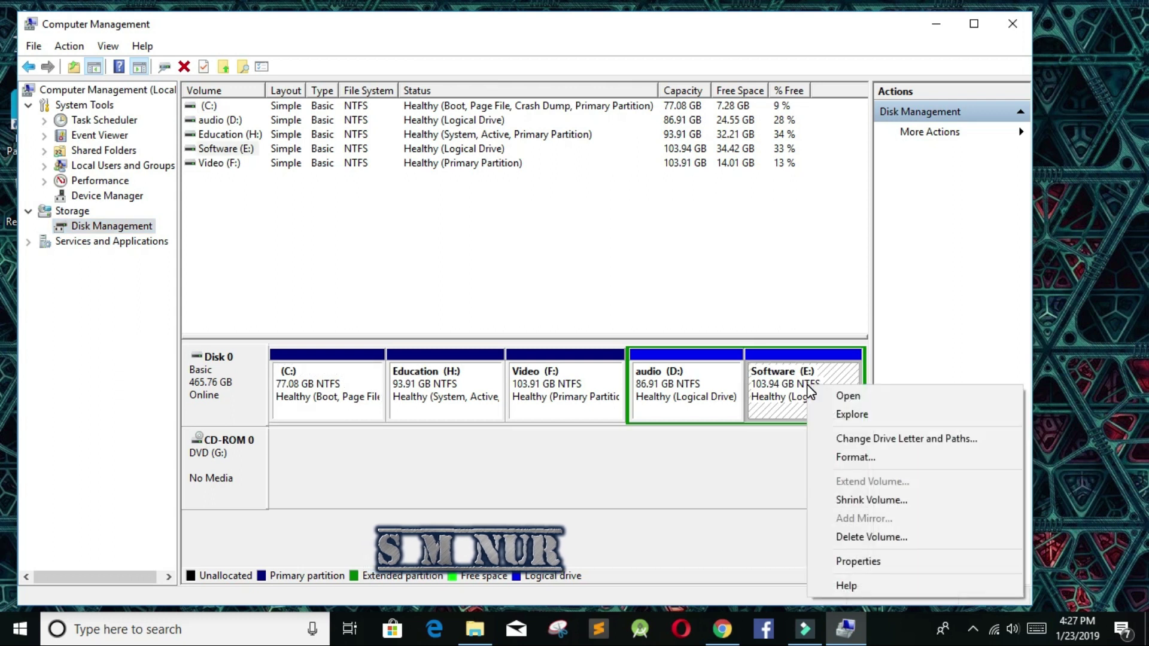
{"action": "left_click", "coordinate": [879, 502]}
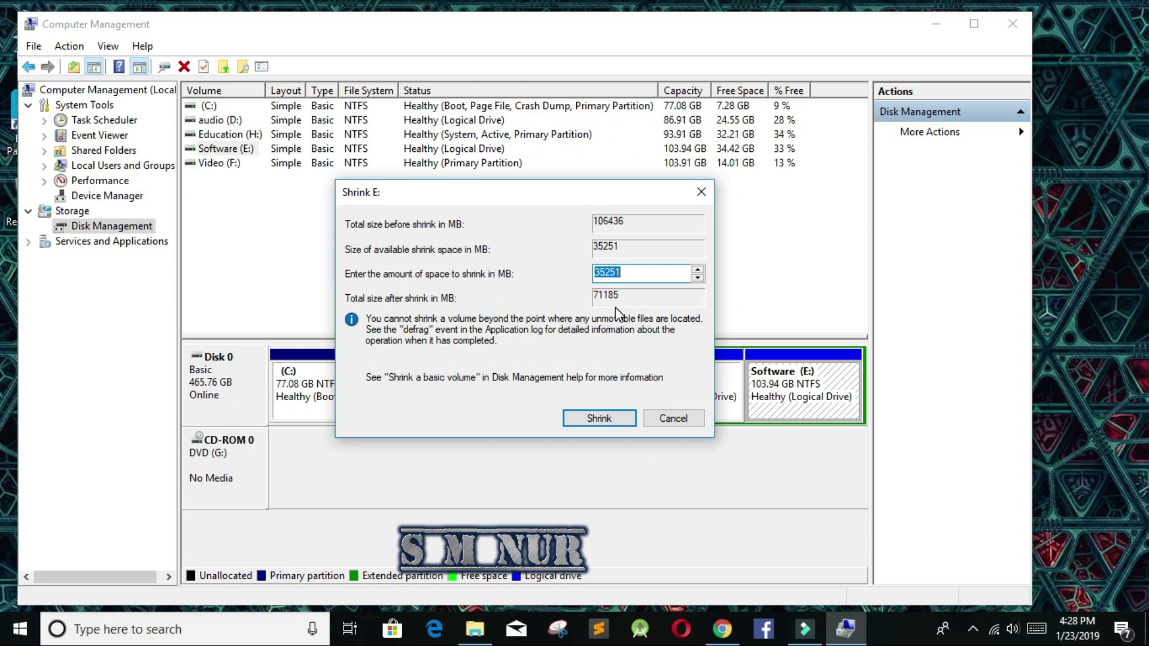
{"action": "left_click", "coordinate": [634, 275]}
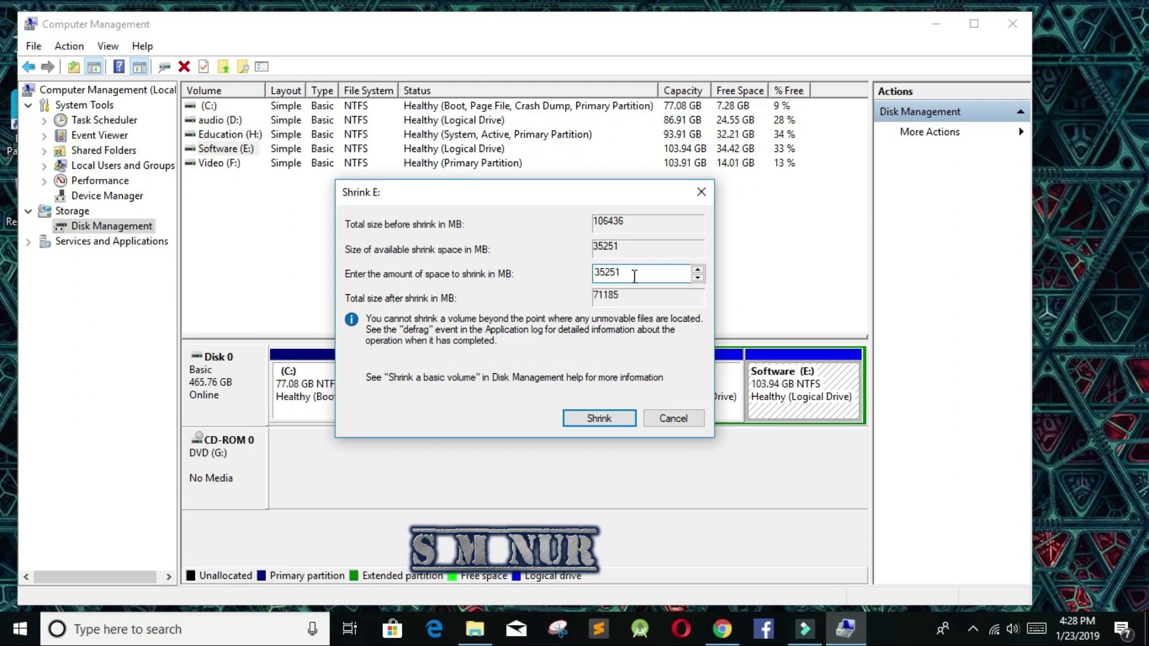
{"action": "left_click_drag", "start_coordinate": [634, 276], "coordinate": [577, 271]}
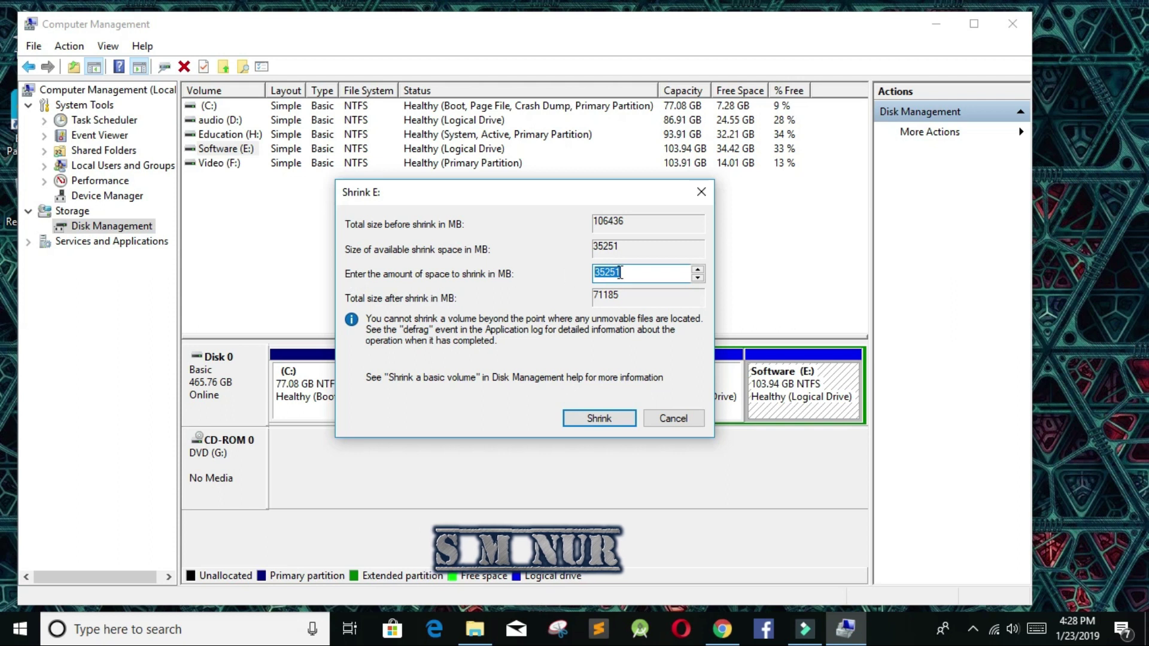
{"action": "left_click_drag", "start_coordinate": [642, 275], "coordinate": [580, 278]}
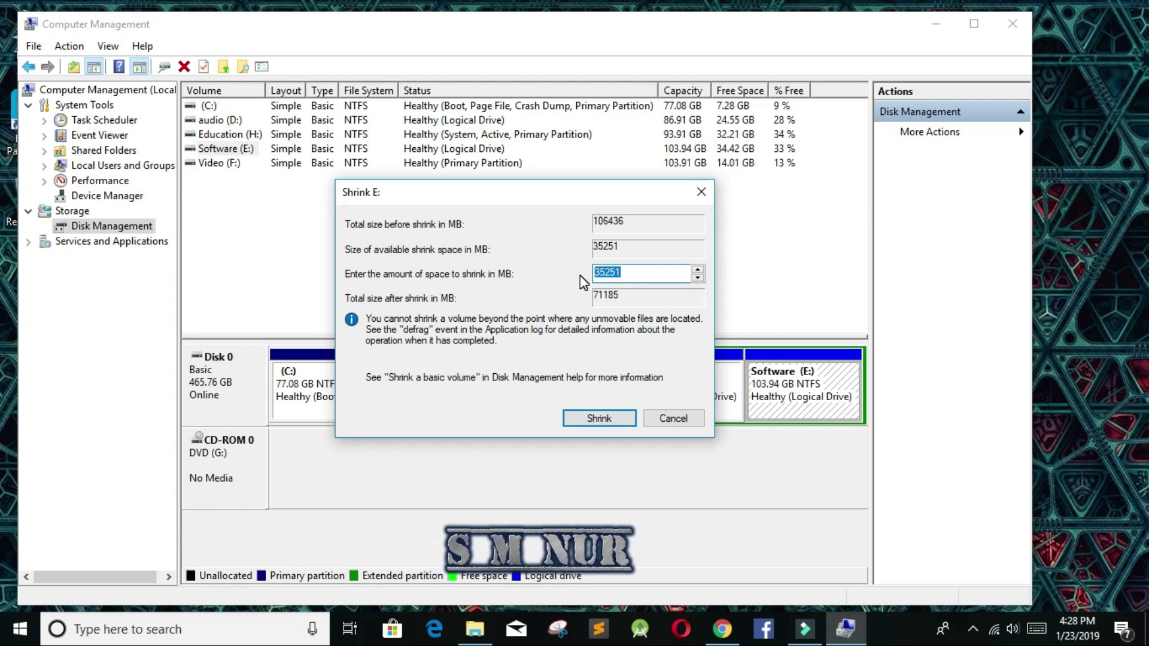
{"action": "type", "text": "1024"}
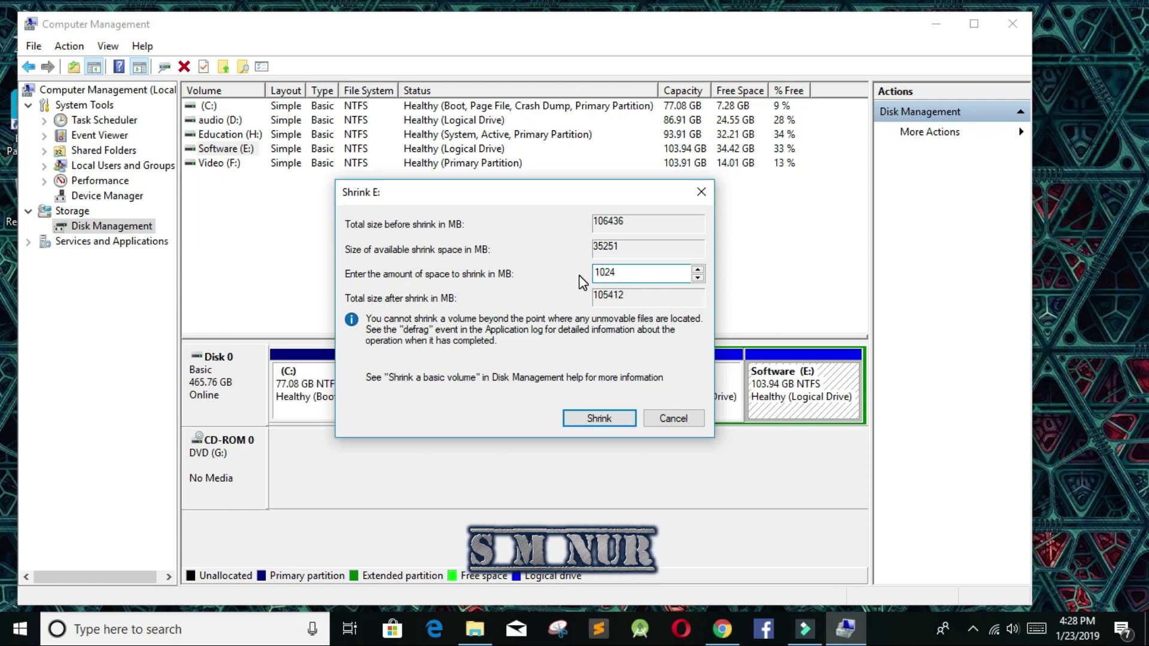
{"action": "left_click", "coordinate": [600, 418]}
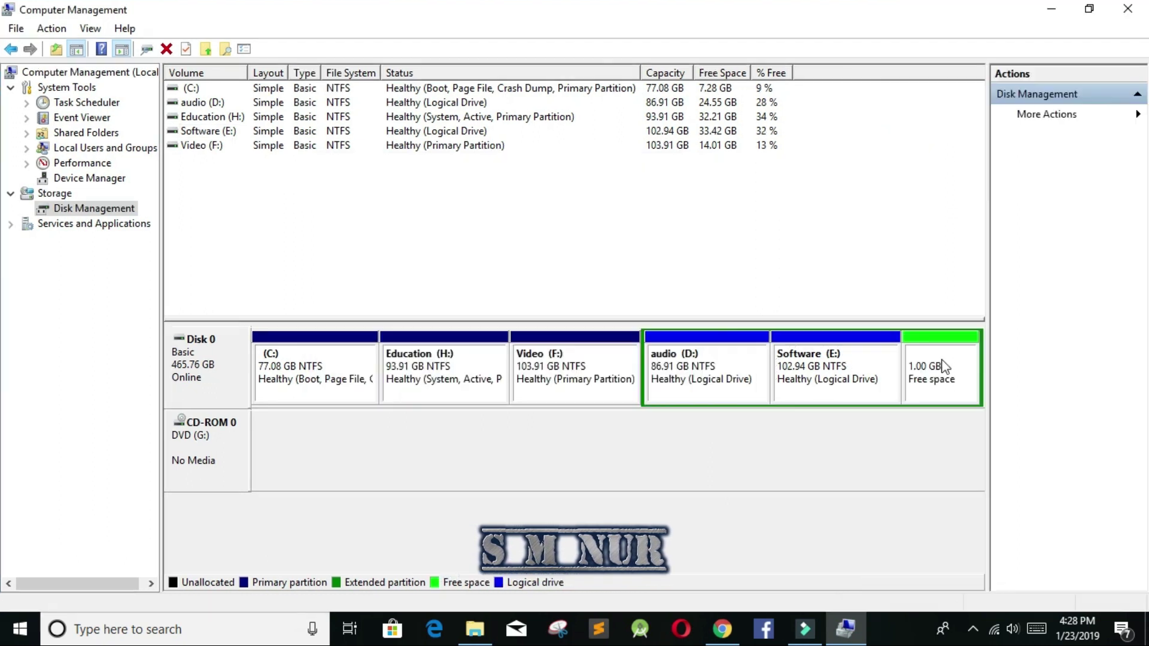
{"action": "left_click", "coordinate": [925, 366]}
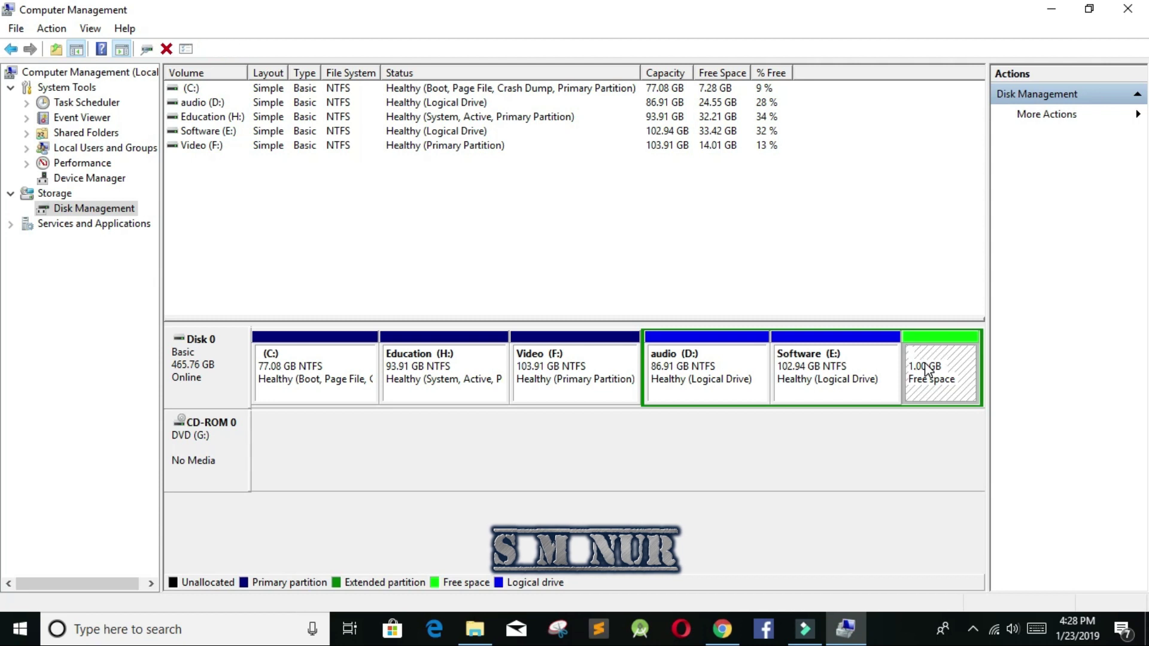
{"action": "left_click", "coordinate": [1128, 7]}
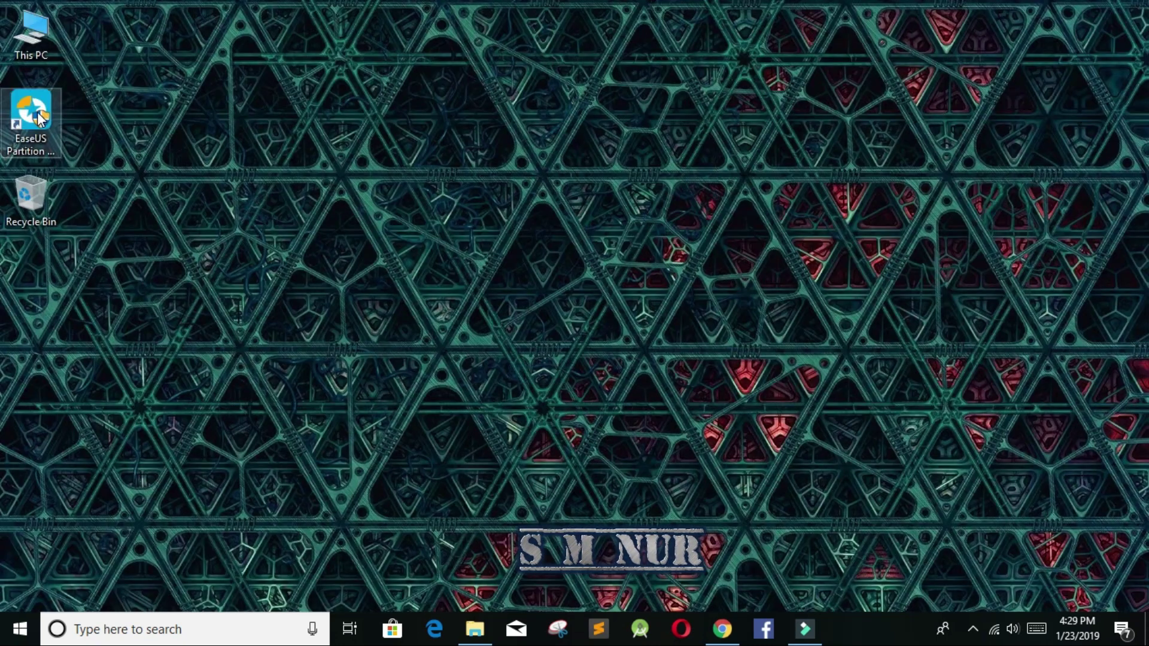
Launch EaseUS Partition Master, dismiss the new-version notice, and bring up E: Software's actions
{"action": "double_click", "coordinate": [30, 114]}
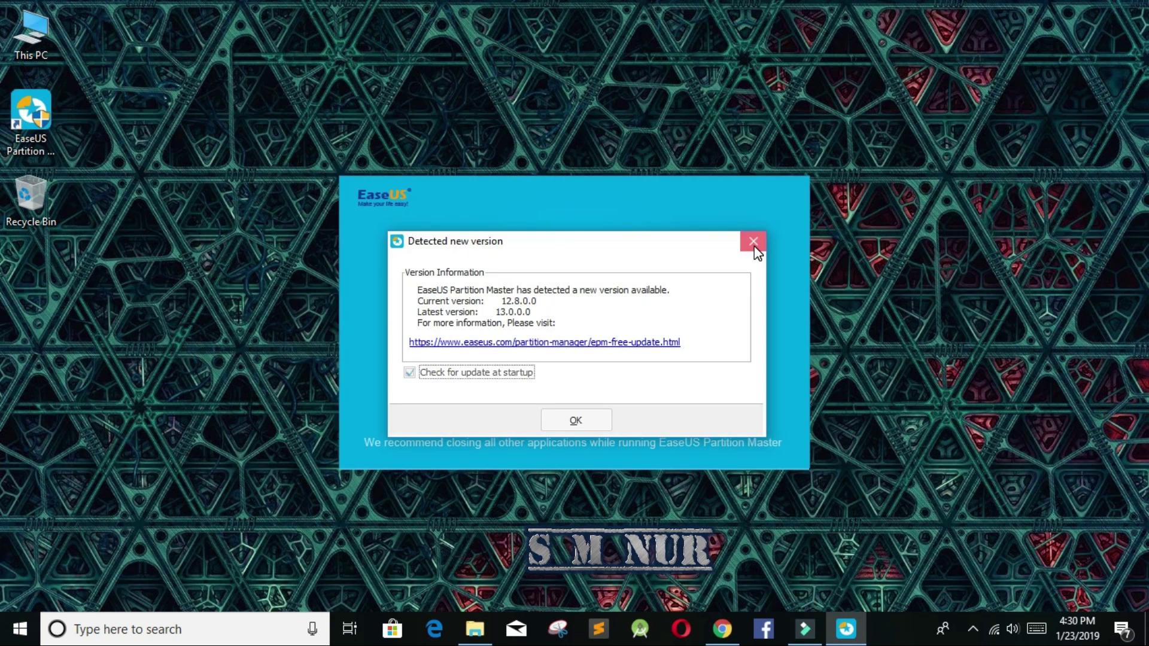
{"action": "left_click", "coordinate": [754, 242]}
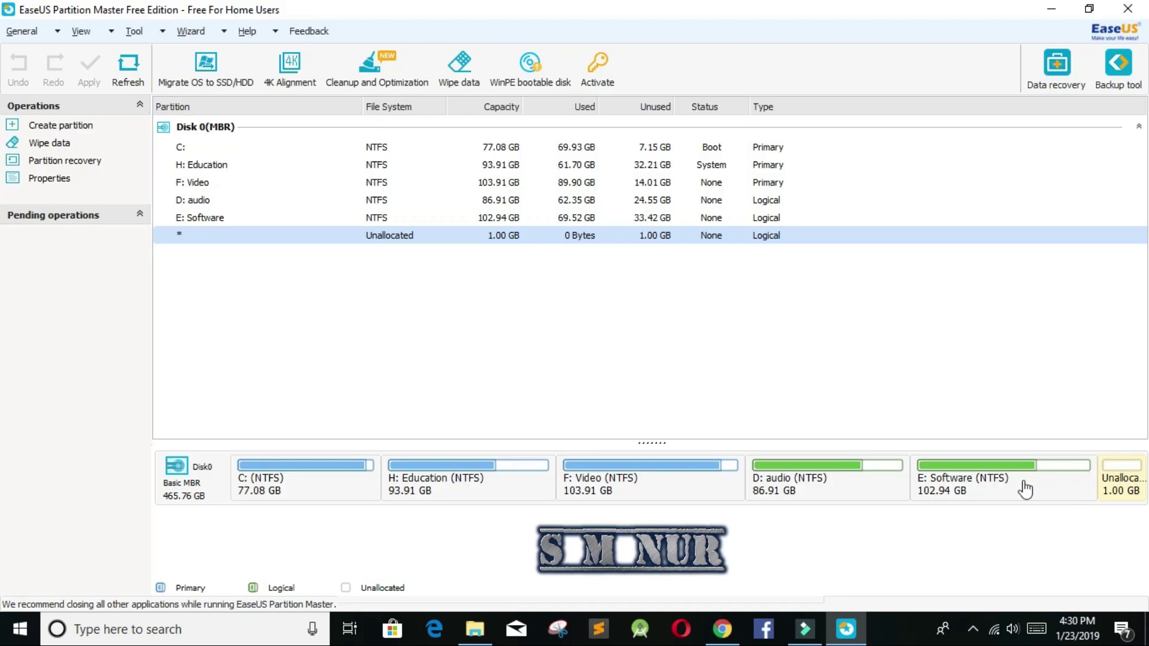
{"action": "left_click", "coordinate": [994, 477]}
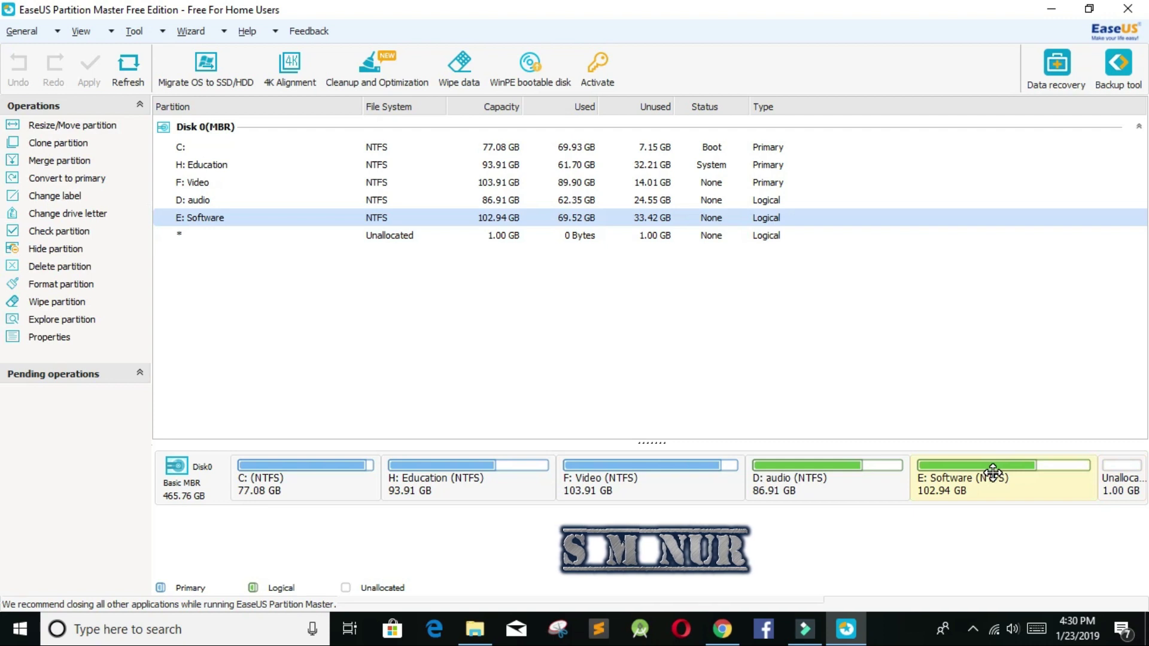
{"action": "right_click", "coordinate": [993, 473]}
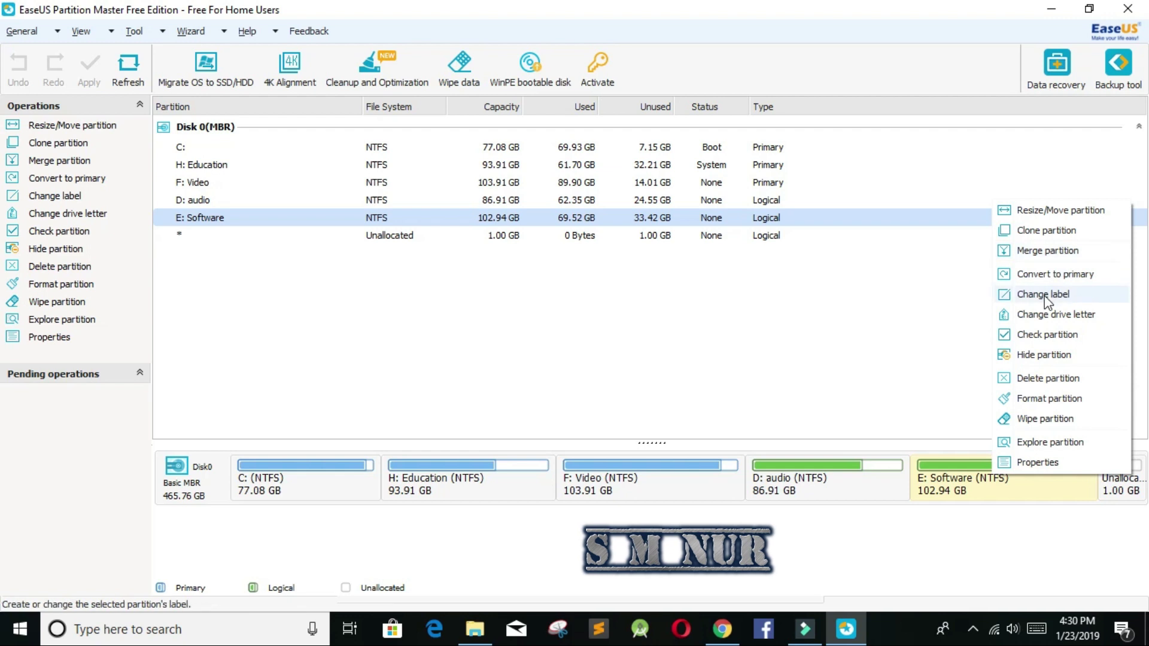
Move E: Software to the disk end, leaving 1025.0 MB unallocated before it
{"action": "left_click", "coordinate": [1028, 216]}
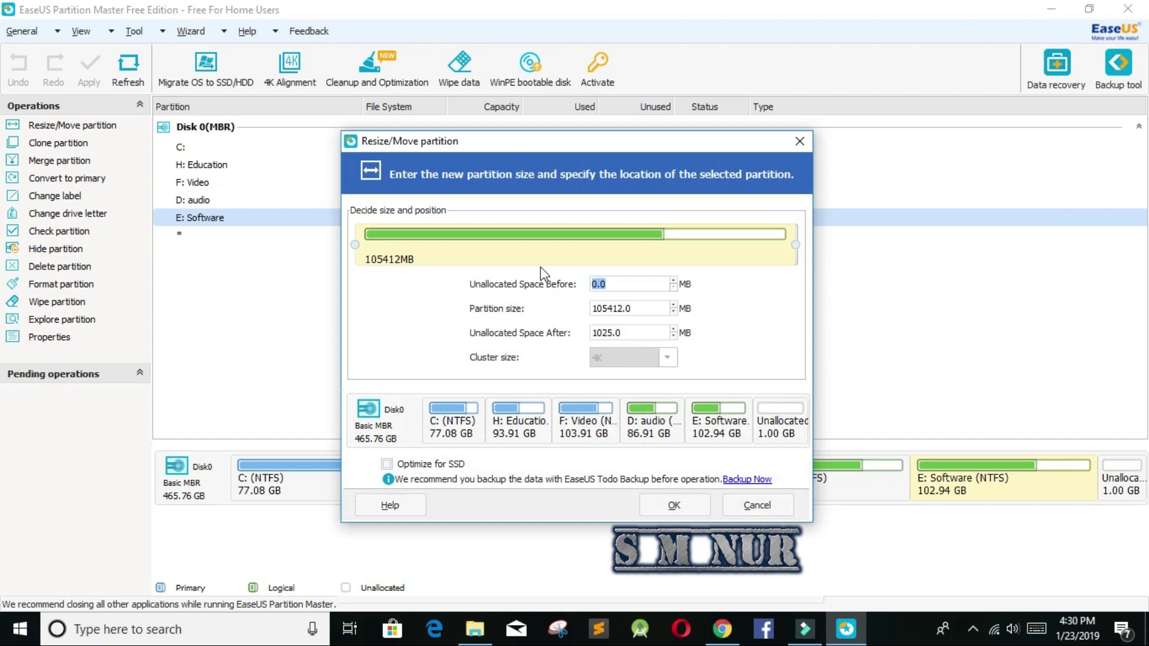
{"action": "left_click_drag", "start_coordinate": [444, 235], "coordinate": [662, 233]}
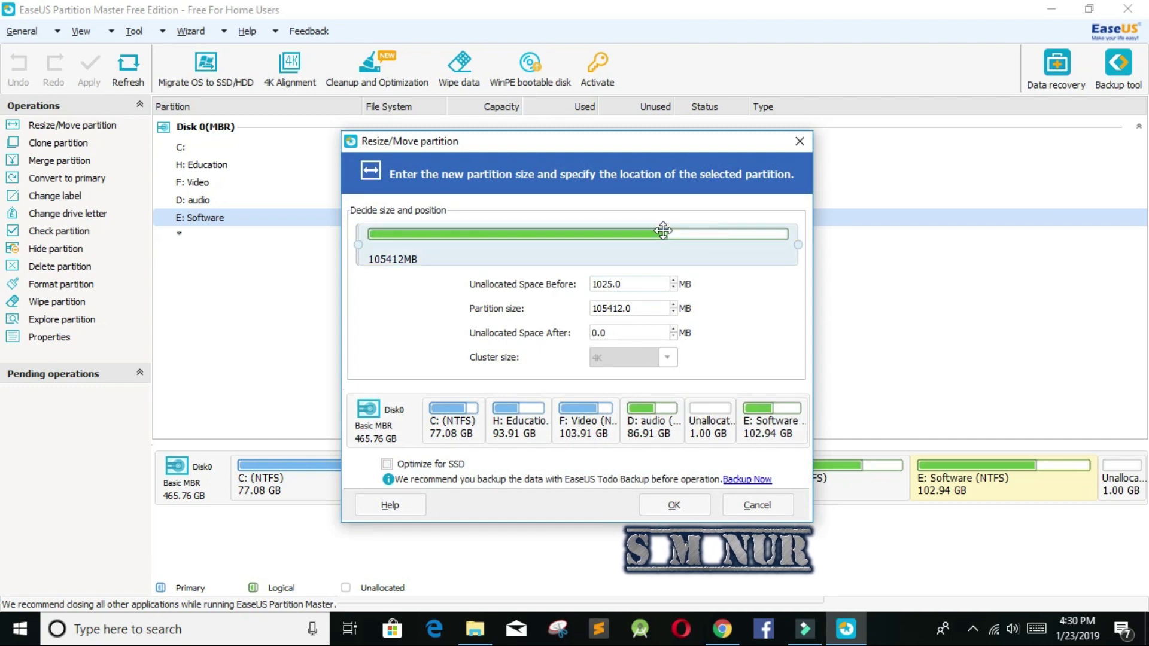
{"action": "mouse_move", "coordinate": [744, 236]}
{"action": "left_mouse_down"}
{"action": "mouse_move", "coordinate": [513, 236]}
{"action": "mouse_move", "coordinate": [737, 245]}
{"action": "left_mouse_up"}
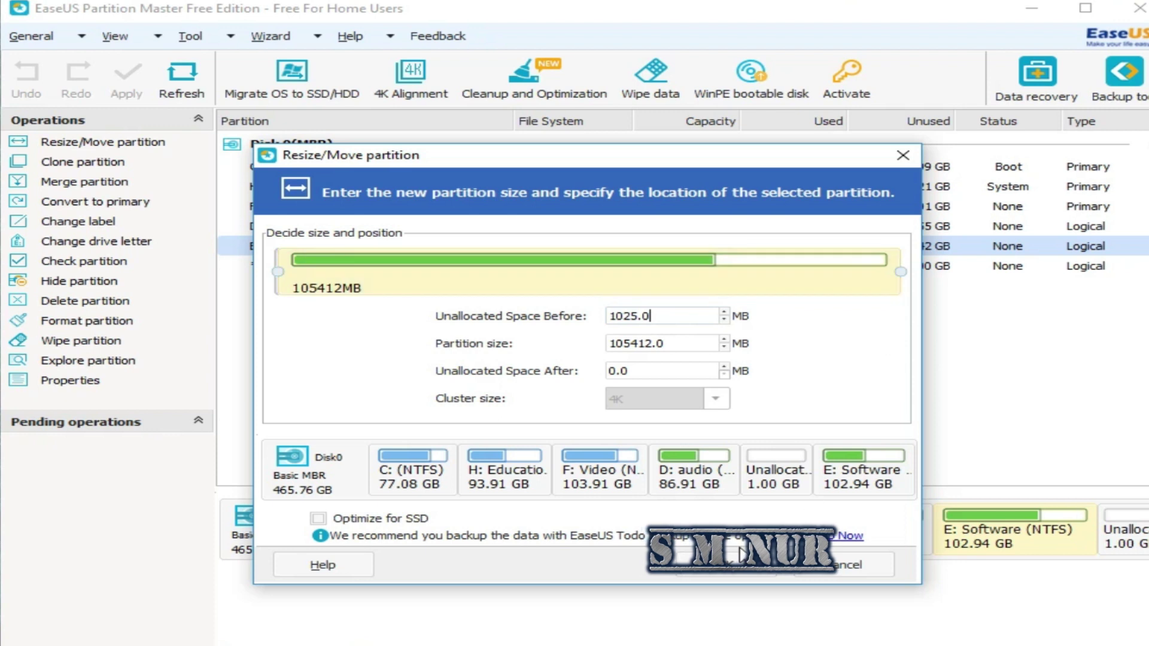
{"action": "left_click", "coordinate": [733, 571]}
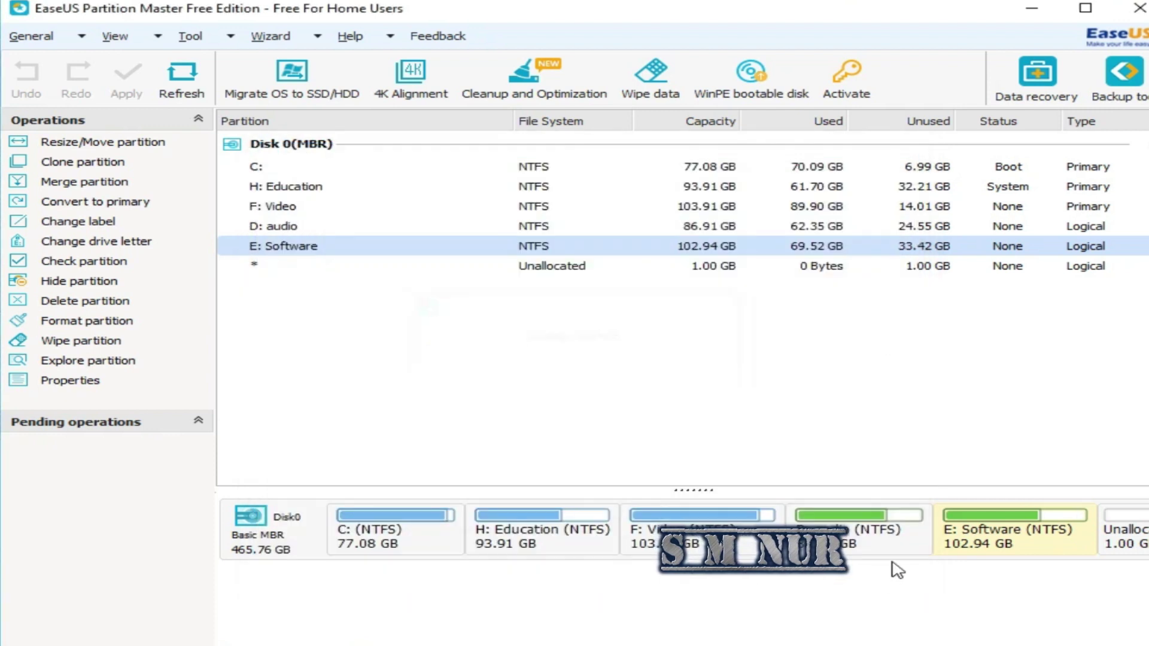
{"action": "left_click", "coordinate": [842, 519]}
Drag D: audio rightward in Resize/Move to Before 1026.4, After 0.0
{"action": "right_click", "coordinate": [841, 519]}
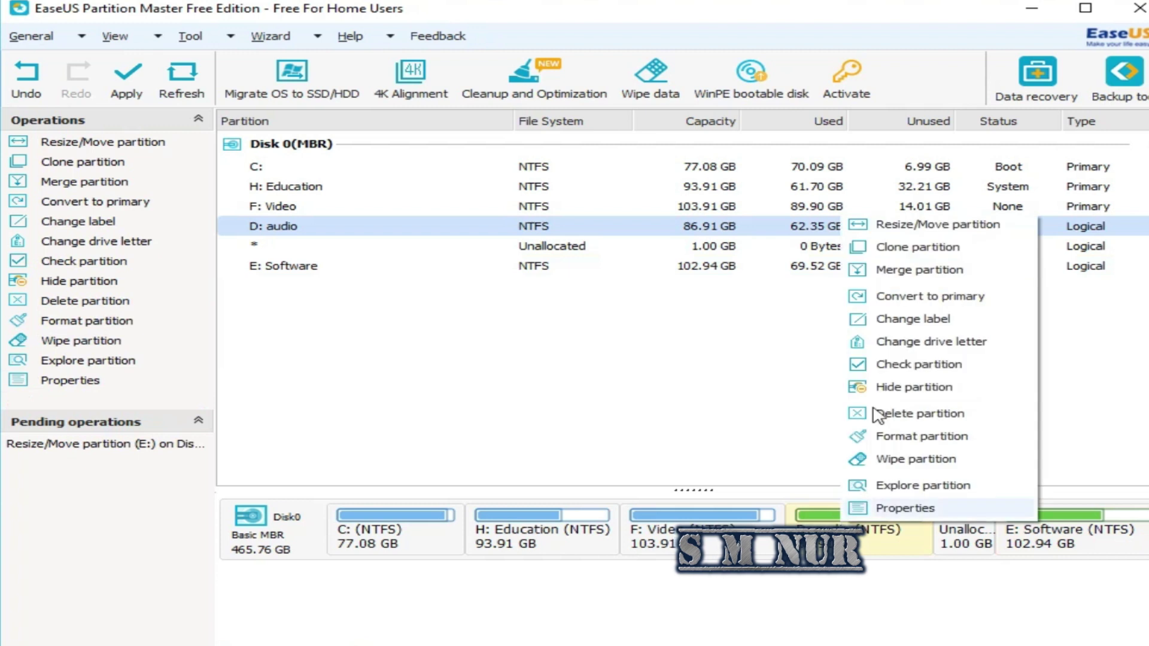
{"action": "left_click", "coordinate": [927, 227]}
{"action": "left_click_drag", "start_coordinate": [326, 268], "coordinate": [427, 268]}
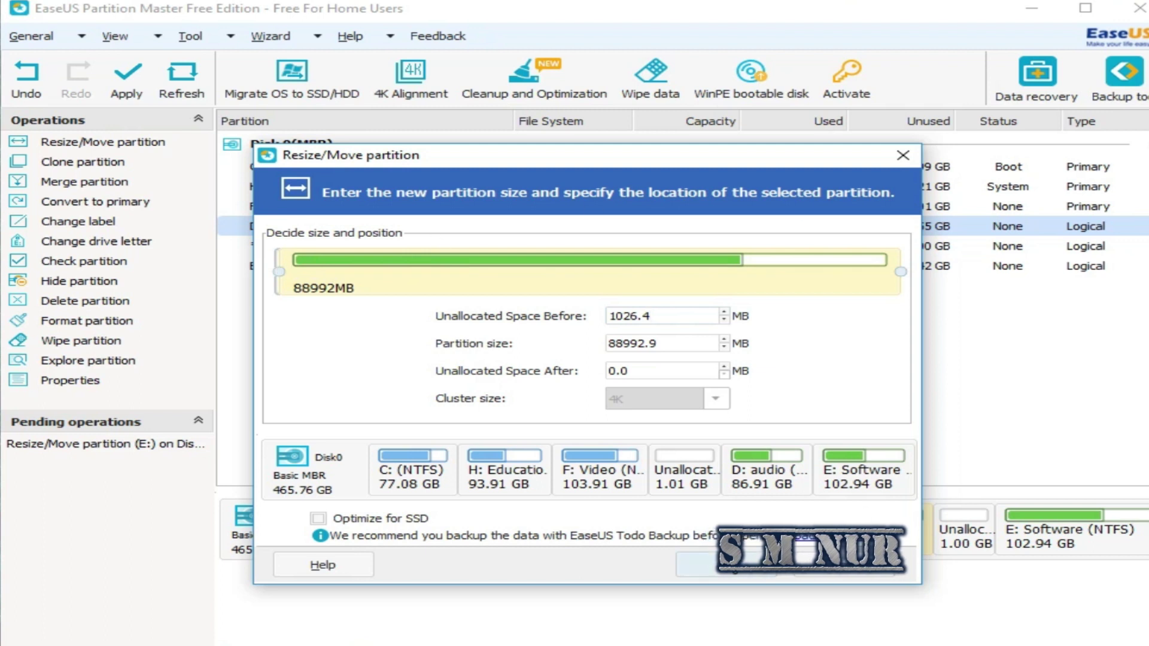
{"action": "left_click", "coordinate": [726, 565]}
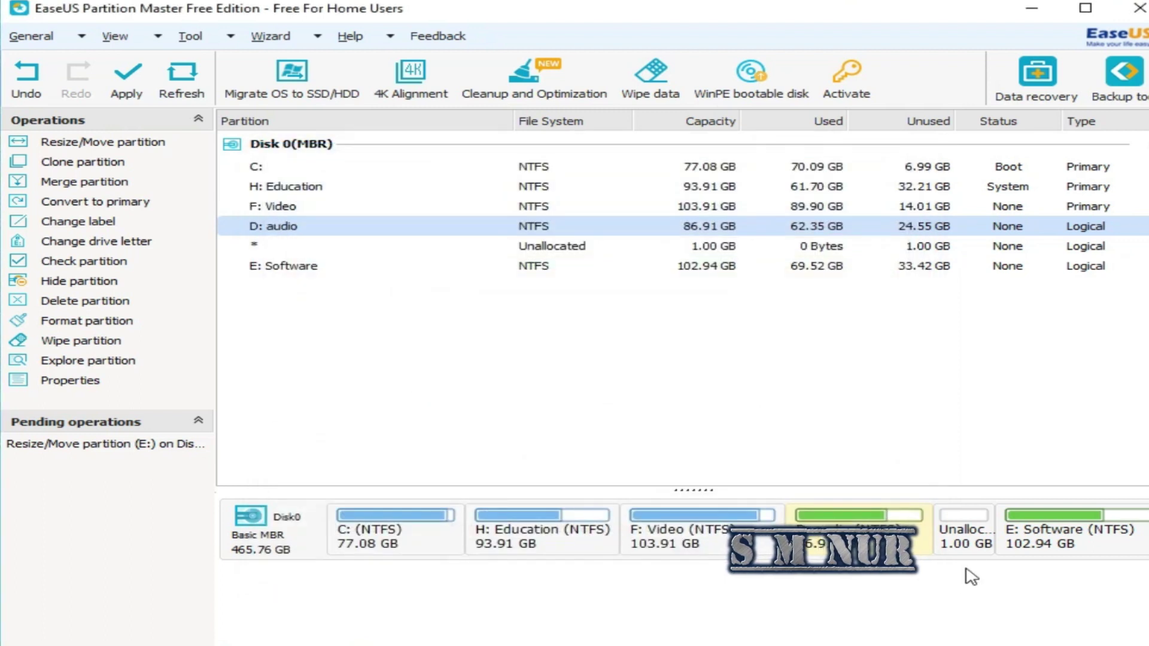
Move F: Video rightward to Before 1027.6, After 0.0
{"action": "left_click", "coordinate": [691, 526]}
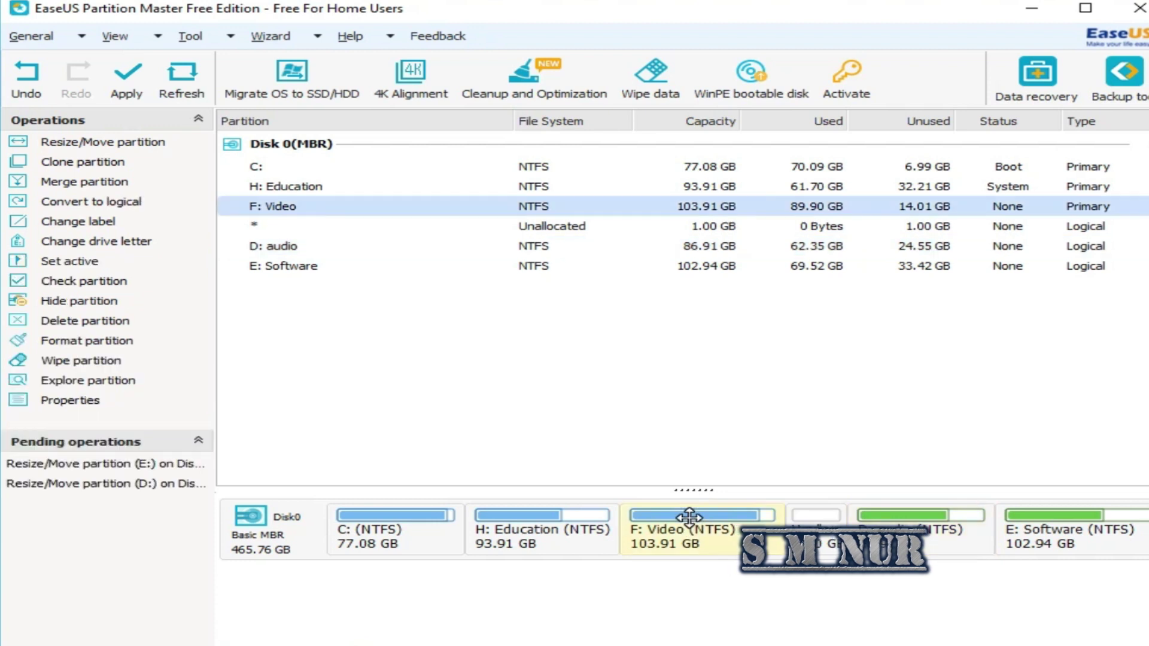
{"action": "right_click", "coordinate": [691, 525]}
{"action": "left_click", "coordinate": [789, 203]}
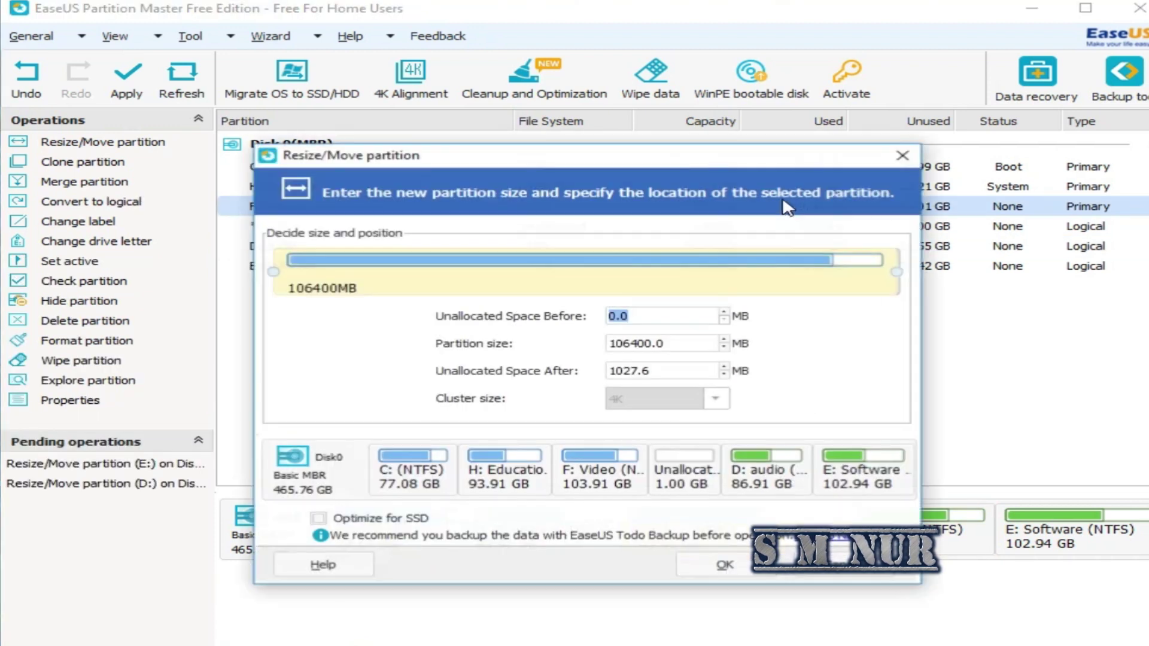
{"action": "left_click_drag", "start_coordinate": [320, 266], "coordinate": [448, 267]}
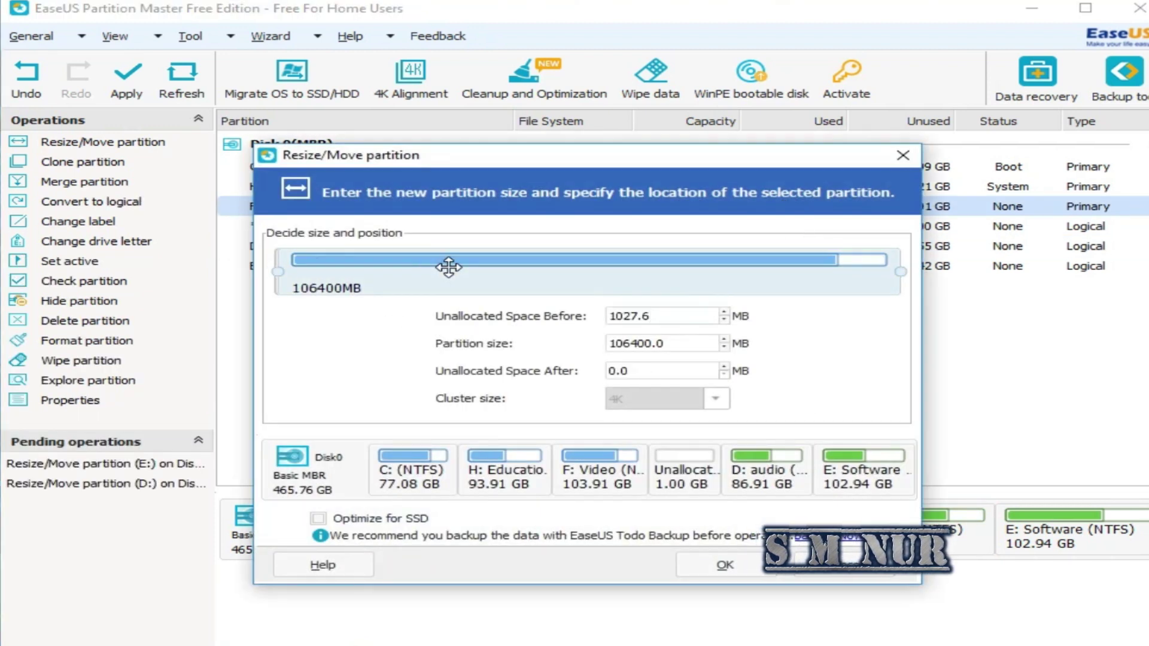
{"action": "left_click", "coordinate": [730, 566]}
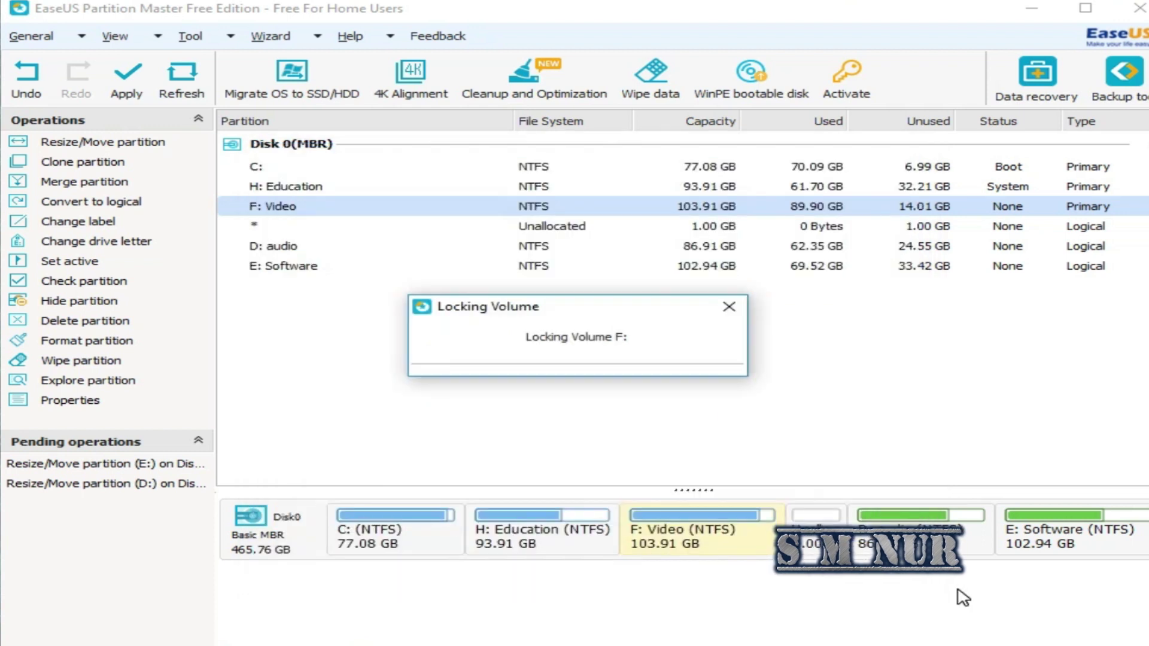
{"action": "right_click", "coordinate": [558, 522]}
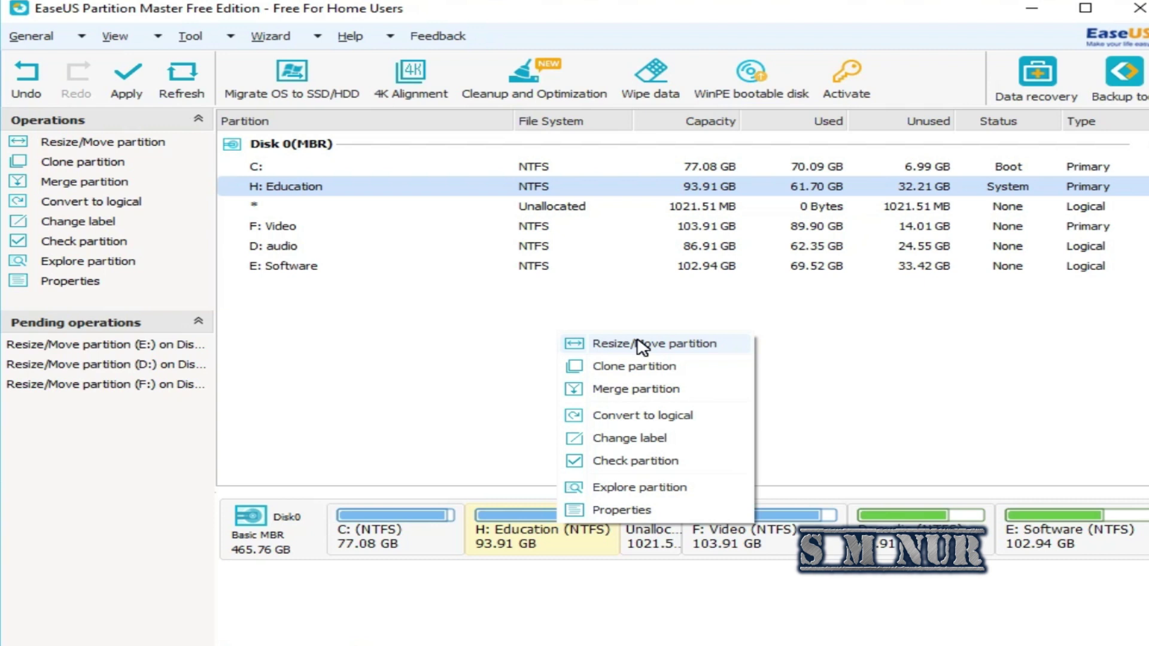
Move H: Education rightward (Before 1021.5, After 0.0) so unallocated space follows C:
{"action": "left_click", "coordinate": [642, 346]}
{"action": "left_click_drag", "start_coordinate": [513, 275], "coordinate": [621, 272]}
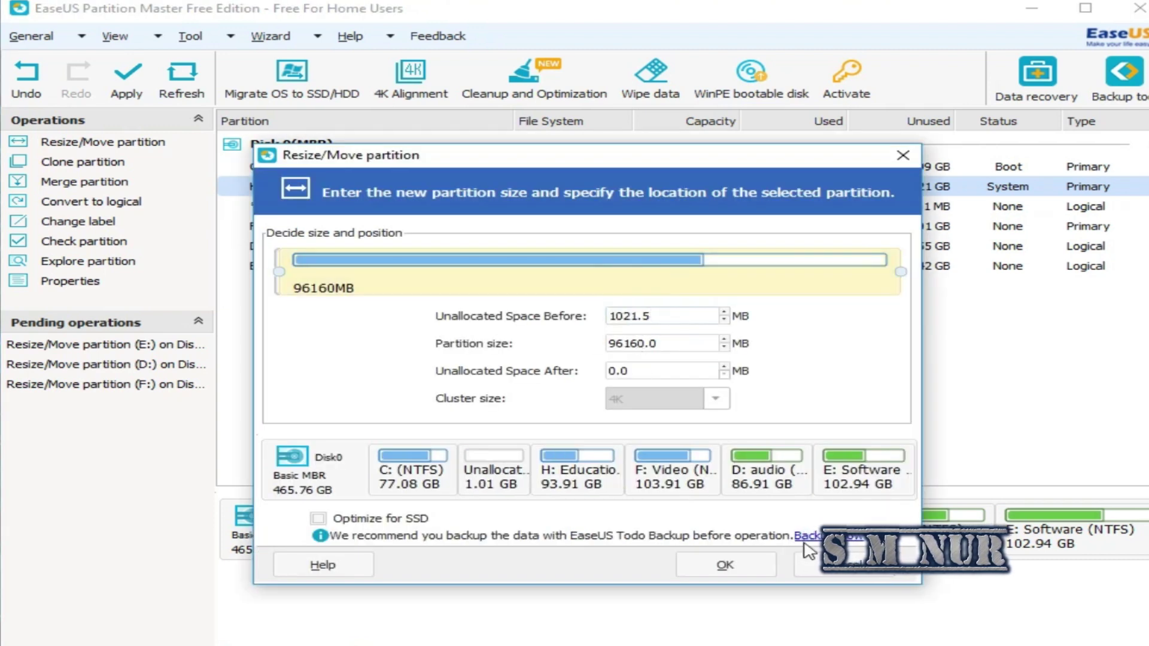
{"action": "left_click", "coordinate": [745, 566]}
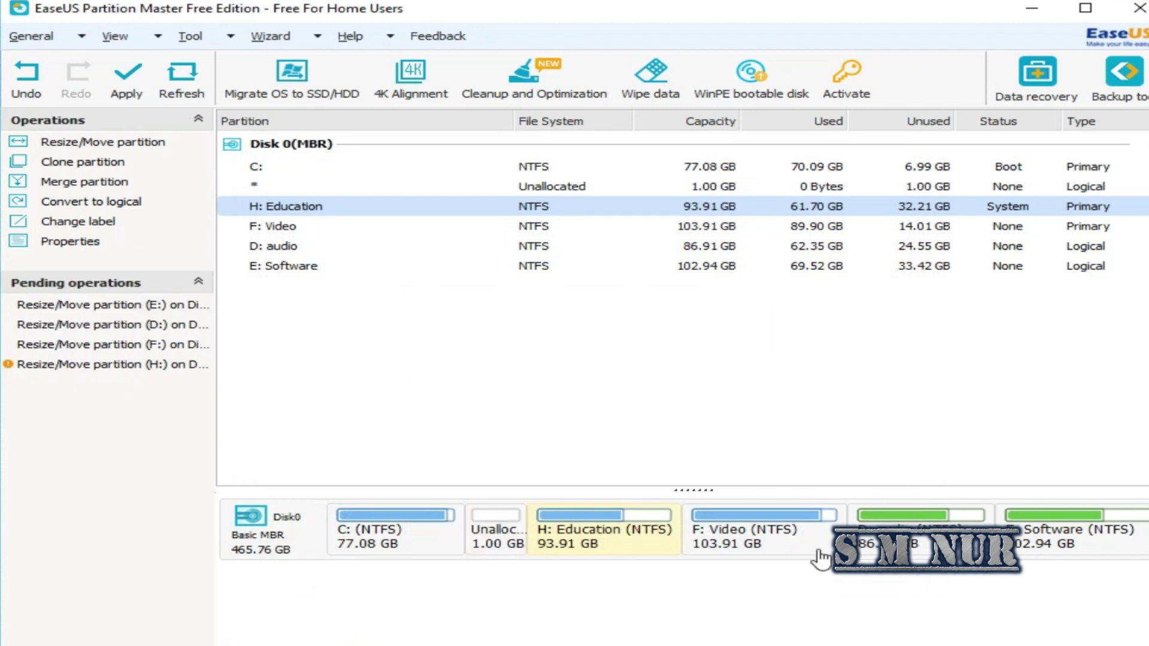
{"action": "left_click", "coordinate": [514, 538]}
Resize C: by dragging its right edge over all unallocated space, reaching 78.07 GB
{"action": "left_click", "coordinate": [399, 522]}
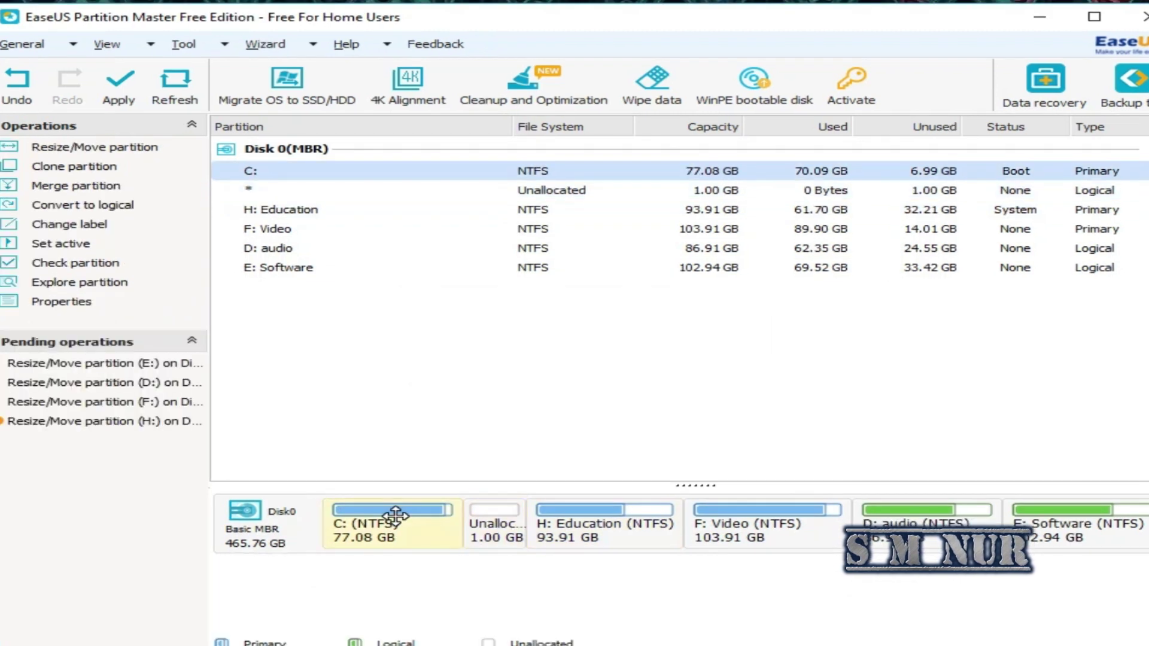
{"action": "right_click", "coordinate": [395, 516]}
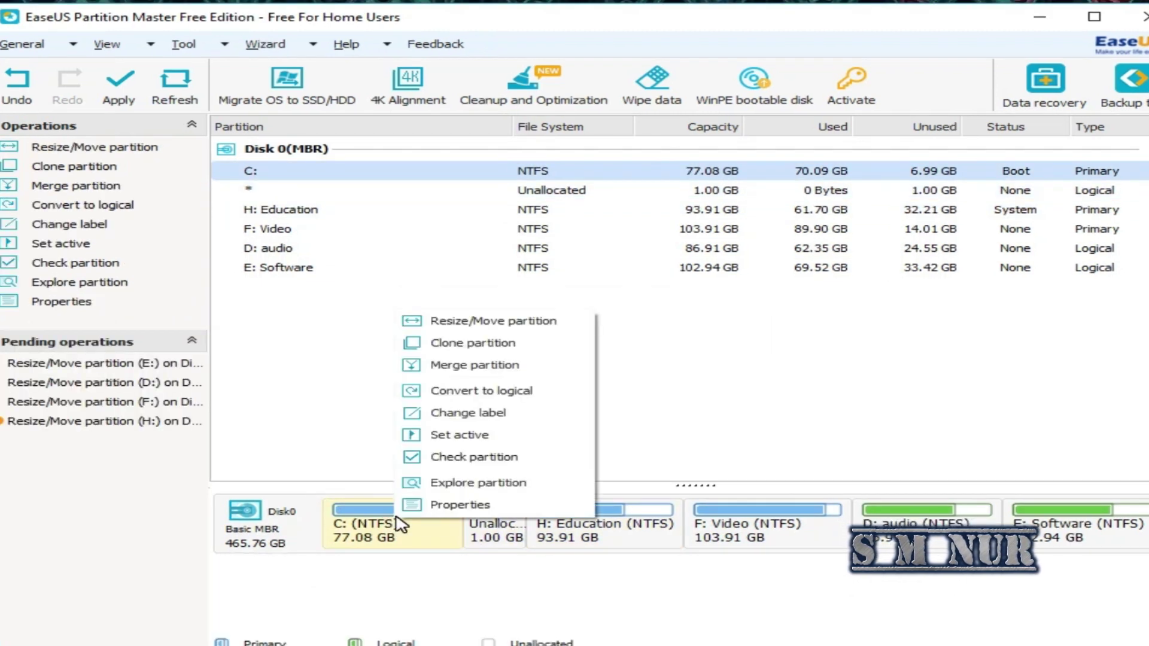
{"action": "left_click", "coordinate": [500, 320]}
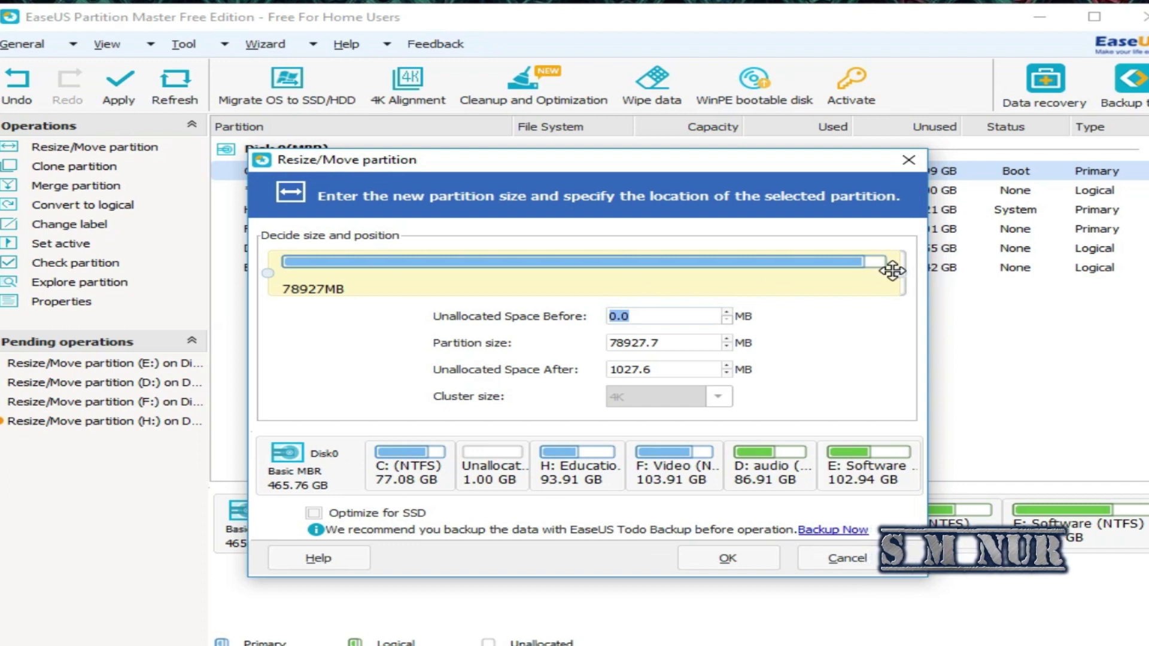
{"action": "left_click_drag", "start_coordinate": [899, 273], "coordinate": [934, 274]}
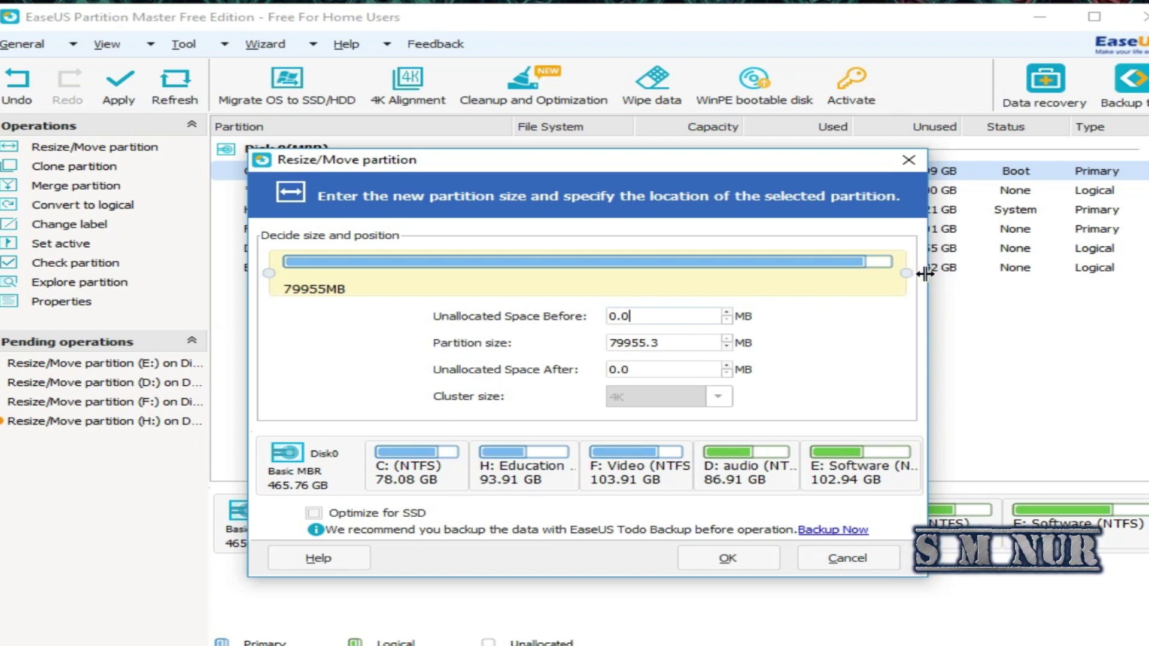
{"action": "left_click", "coordinate": [735, 558]}
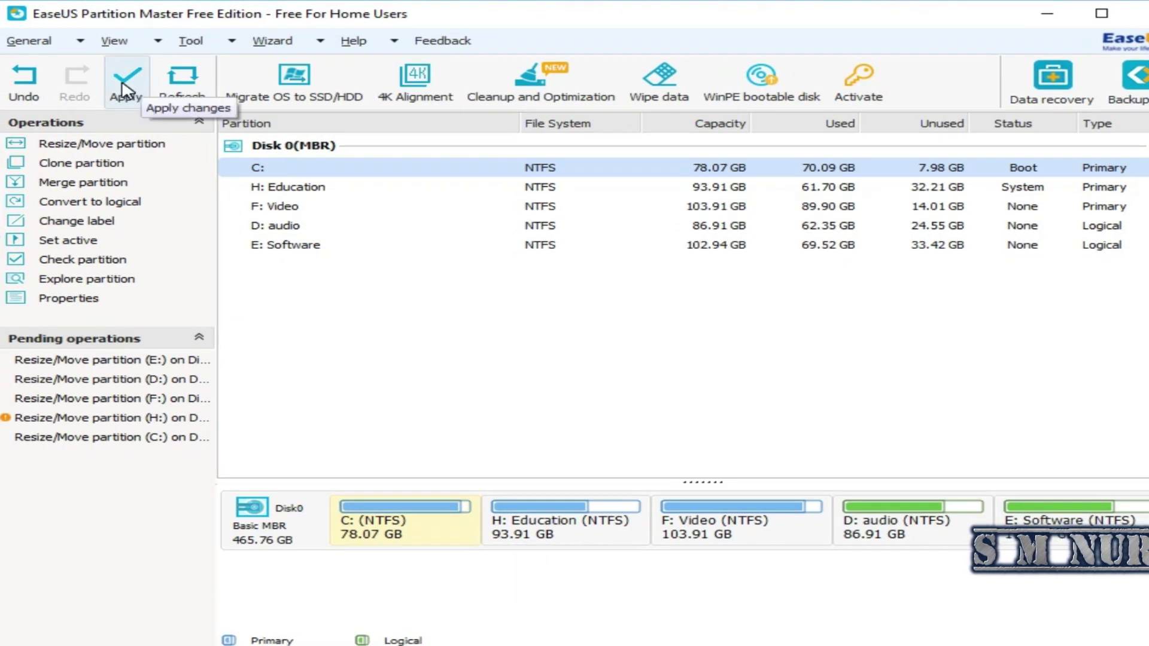
Apply the five queued operations with shut down after changes enabled
{"action": "left_click", "coordinate": [124, 91]}
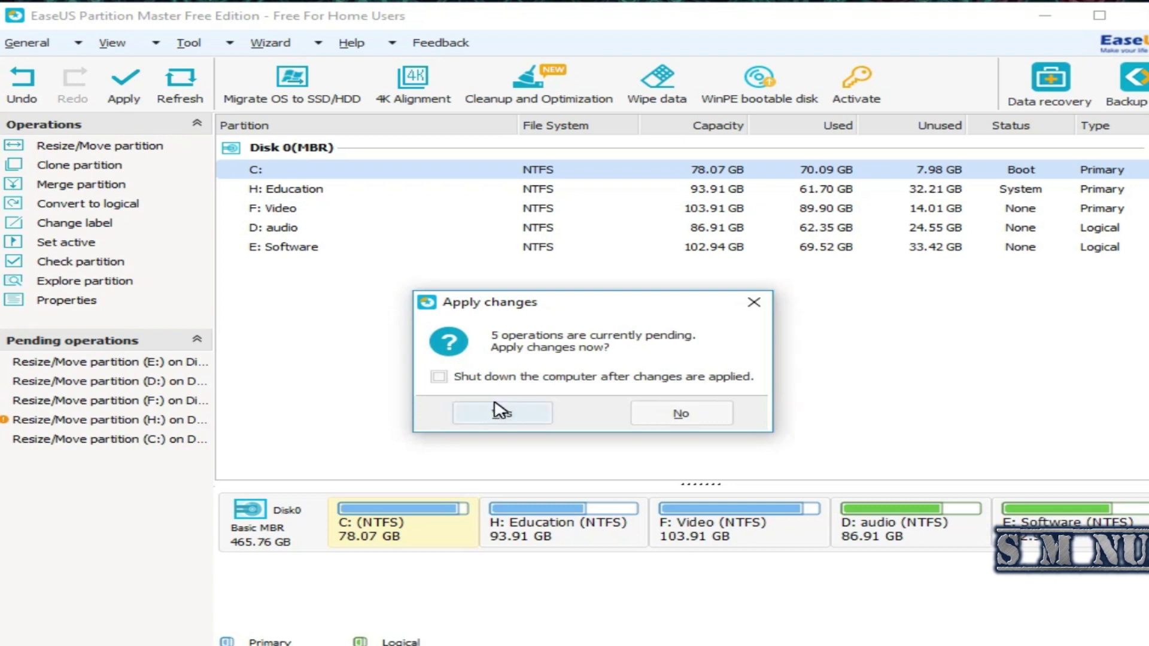
{"action": "left_click", "coordinate": [439, 377]}
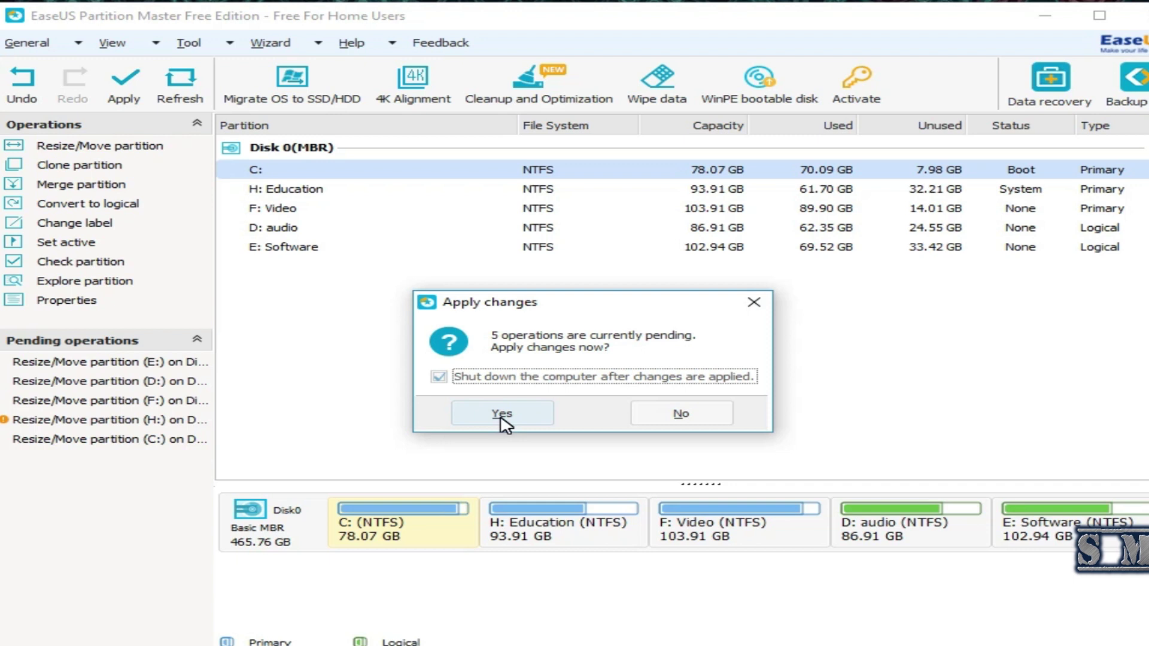
{"action": "left_click", "coordinate": [503, 414]}
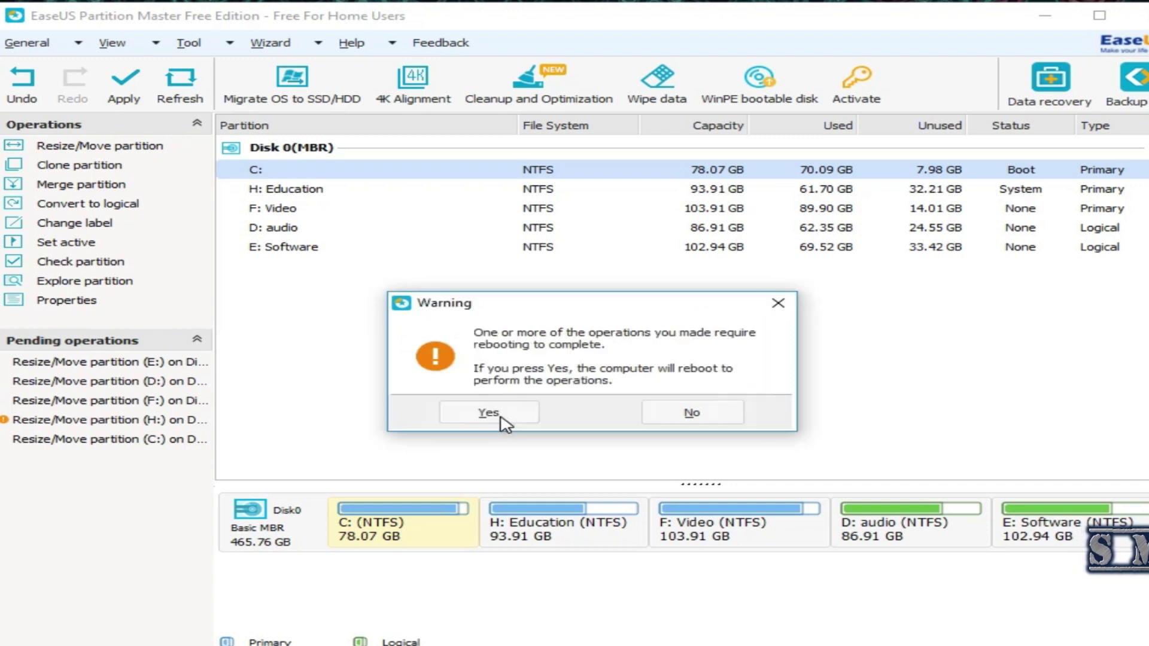